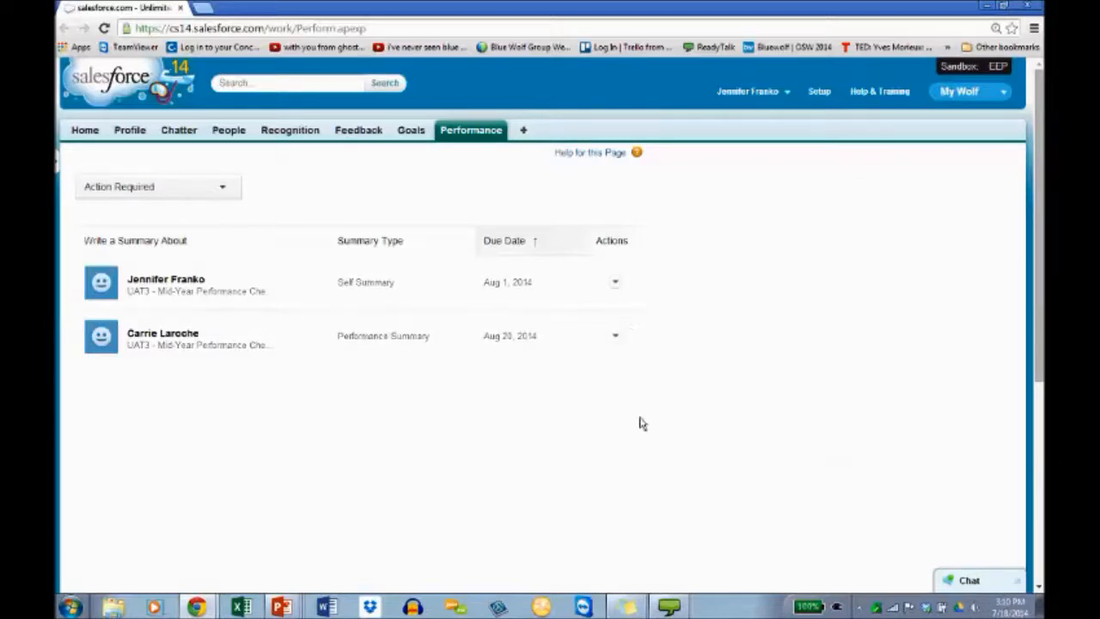
Check the summary list's filter options and open the self summary for the UAT3 - Mid-Year Performance Checkpoint due Aug 1, 2014
{"action": "left_click", "coordinate": [222, 191]}
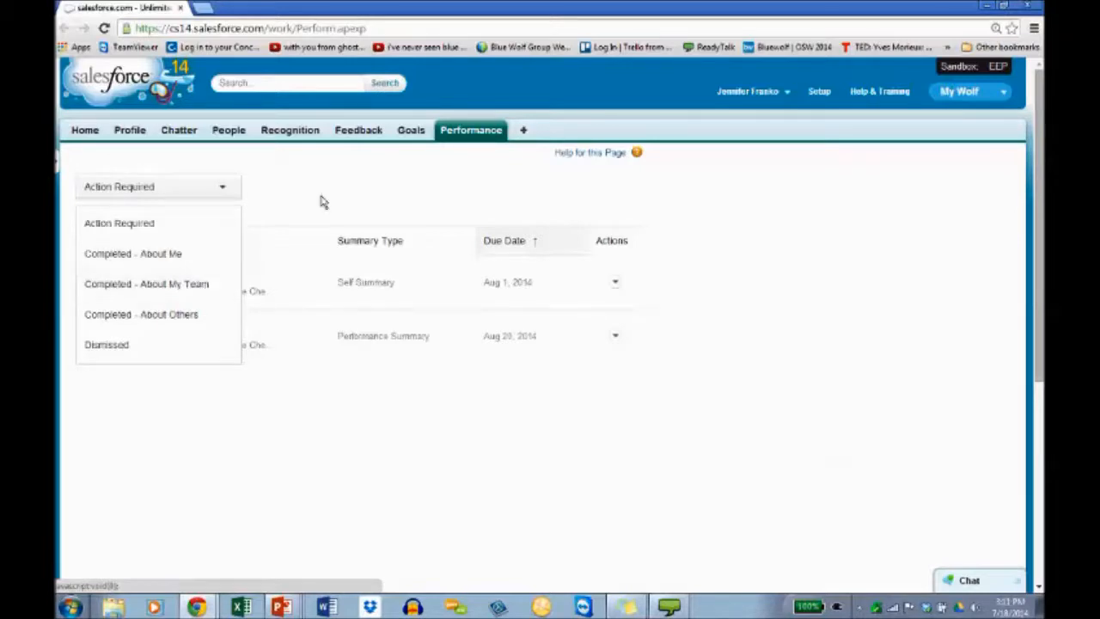
{"action": "left_click", "coordinate": [149, 186]}
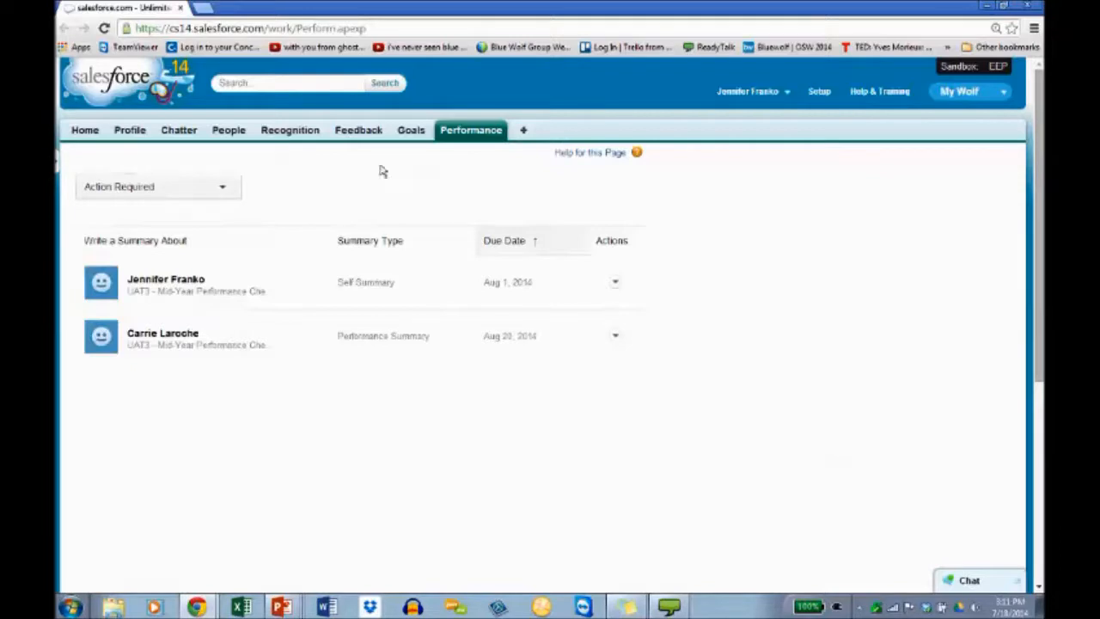
{"action": "left_click", "coordinate": [284, 291]}
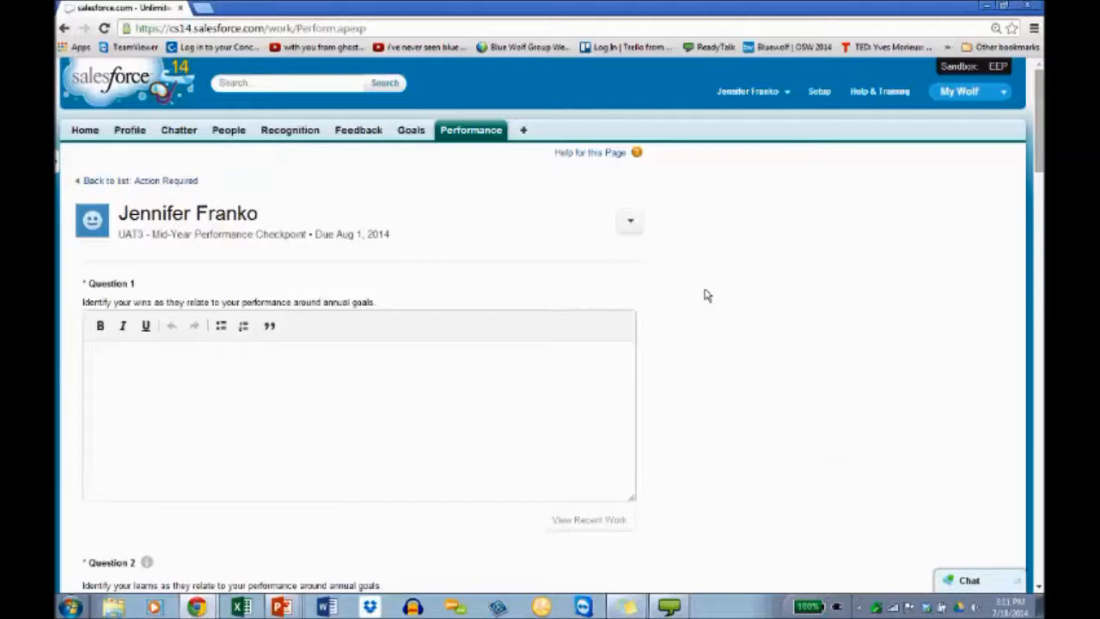
Review the self summary form from Question 1 through Question 8, including the rating questions
{"action": "scroll", "coordinate": [705, 294], "scroll_direction": "down", "scroll_amount": 1}
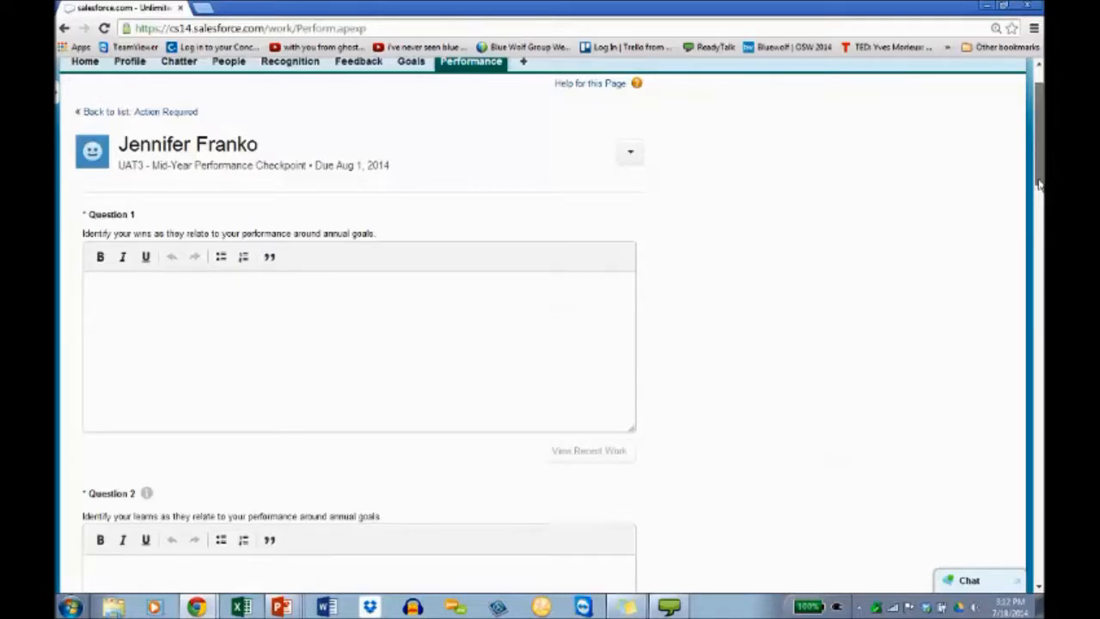
{"action": "left_click_drag", "start_coordinate": [1038, 185], "coordinate": [1039, 275]}
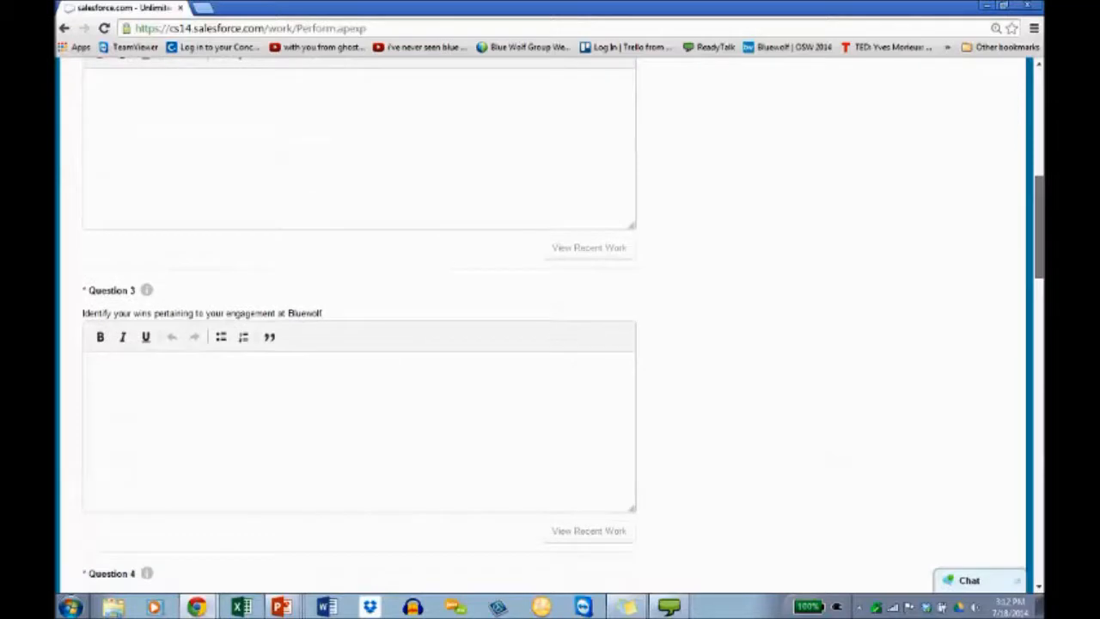
{"action": "left_click_drag", "start_coordinate": [1039, 275], "coordinate": [1038, 366]}
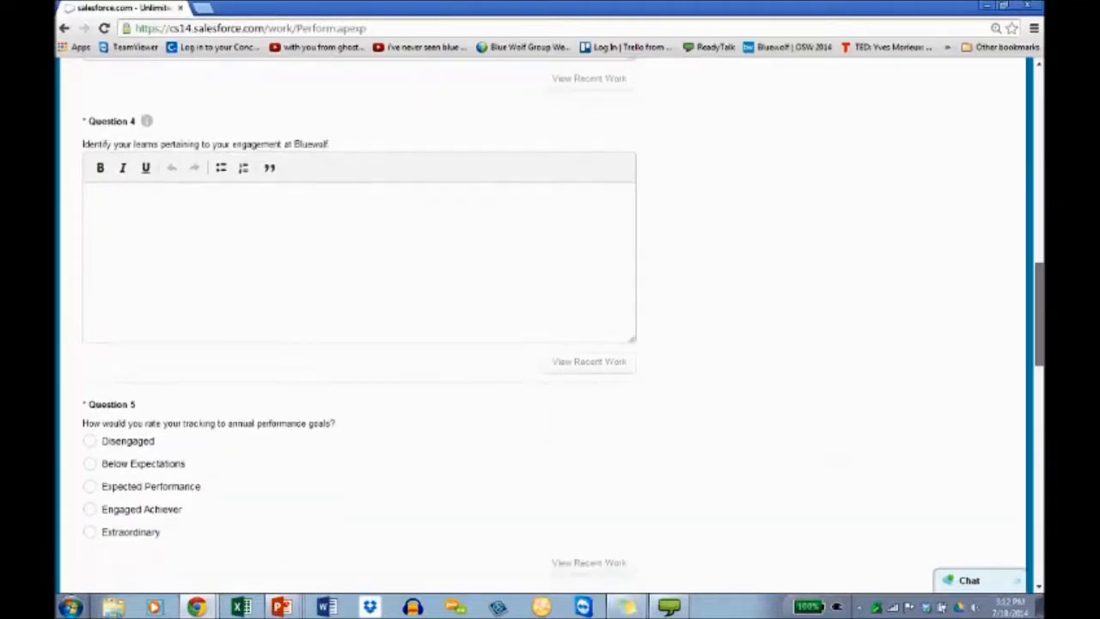
{"action": "left_click_drag", "start_coordinate": [1039, 314], "coordinate": [1039, 356]}
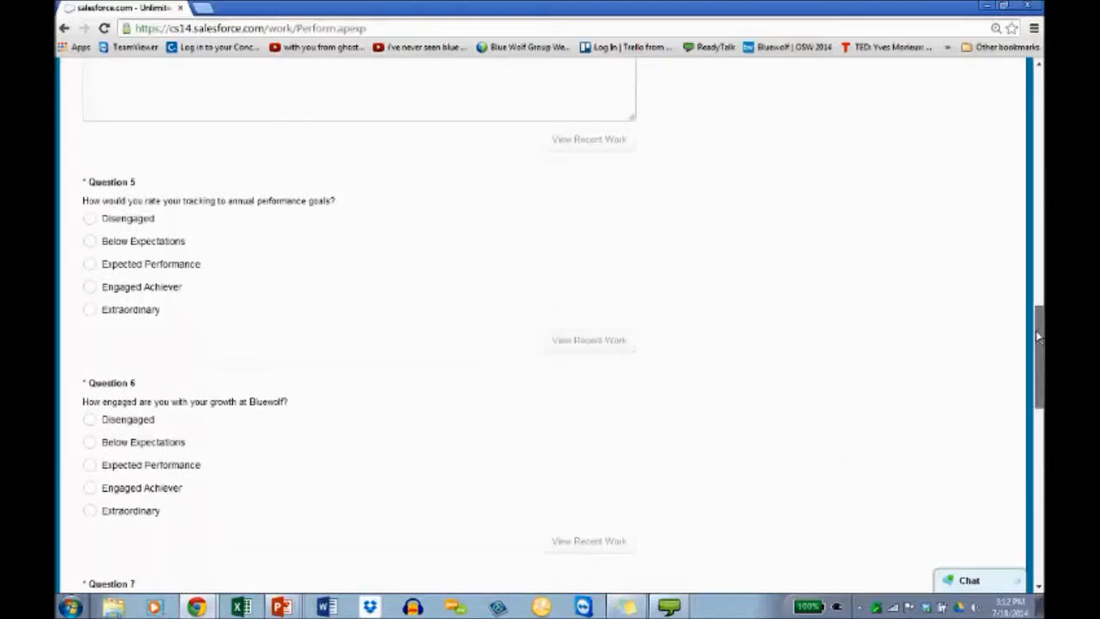
{"action": "left_click_drag", "start_coordinate": [1041, 335], "coordinate": [1041, 375]}
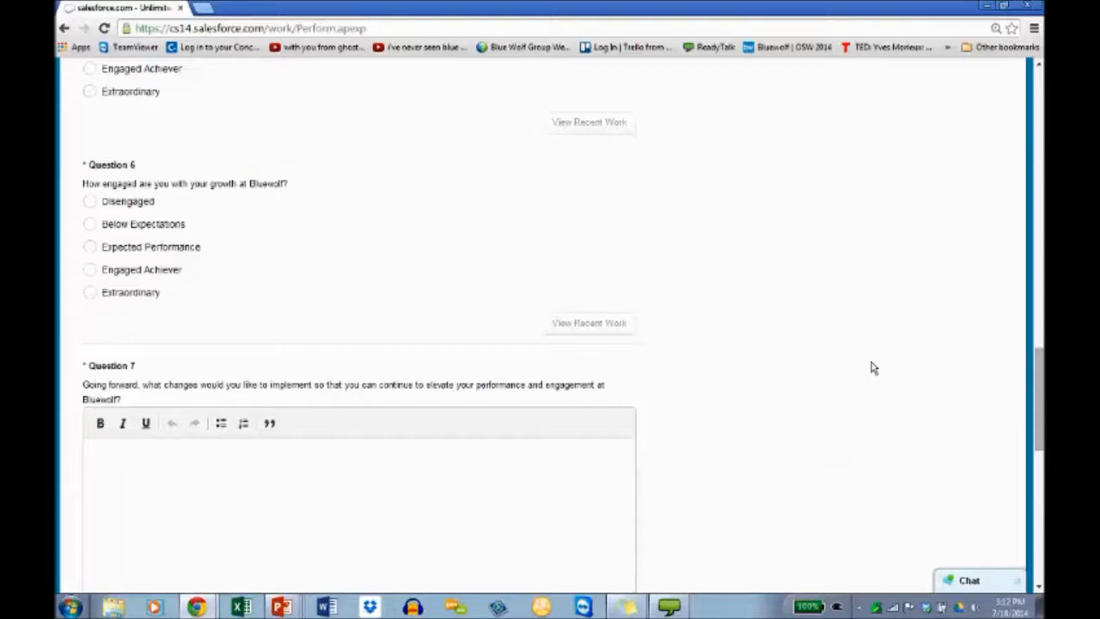
{"action": "left_click_drag", "start_coordinate": [1039, 354], "coordinate": [1042, 451]}
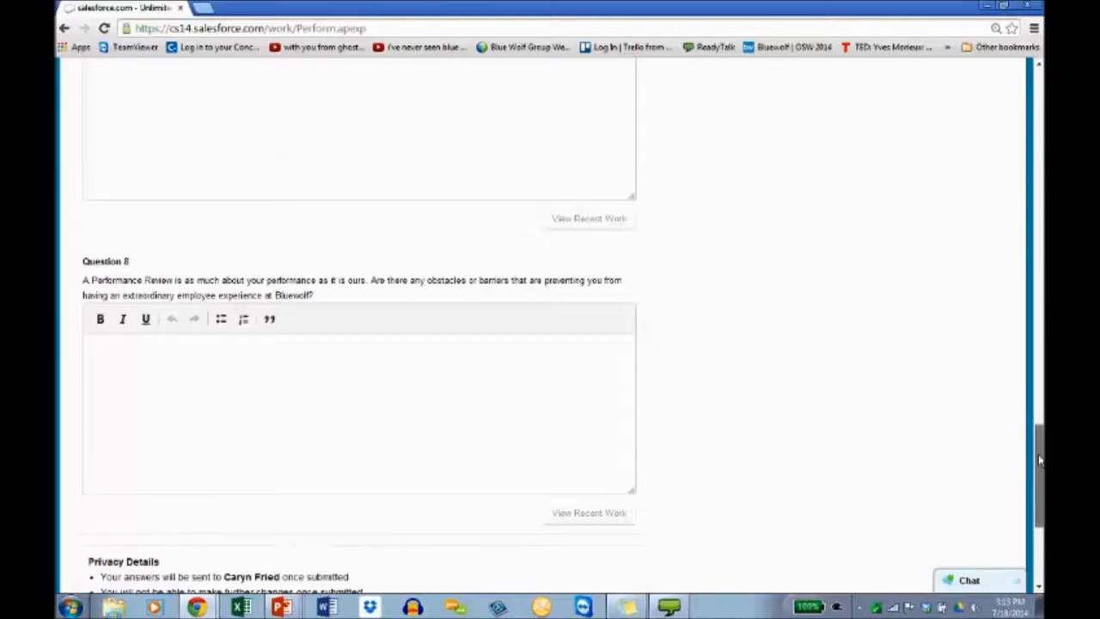
{"action": "left_click_drag", "start_coordinate": [1039, 461], "coordinate": [1039, 122]}
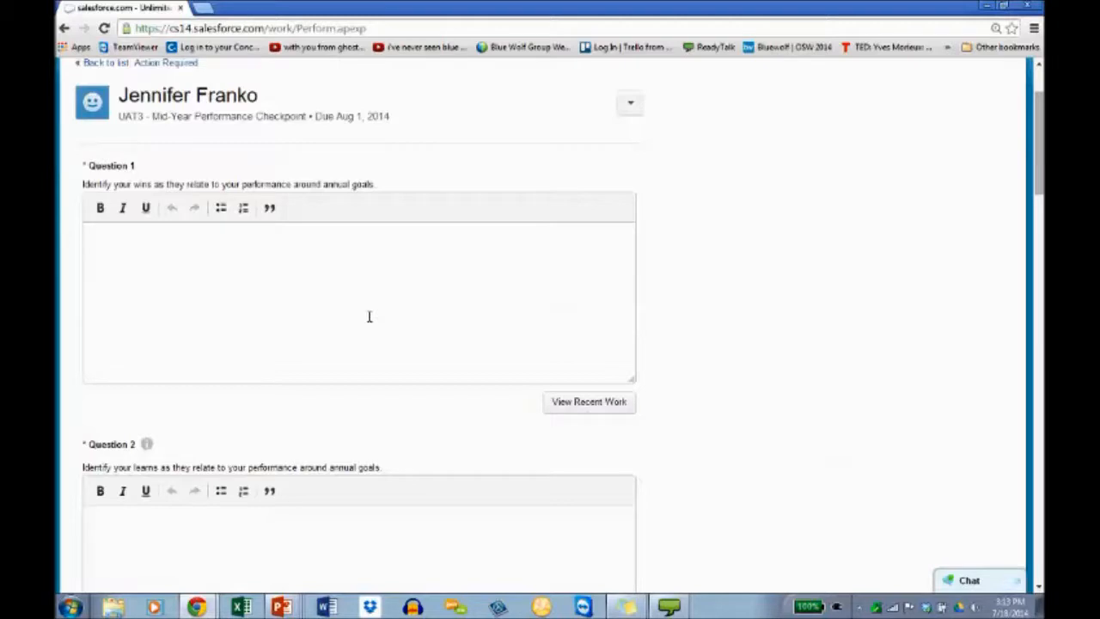
Open the recent work for Question 1, check the past summaries and bring up the goals
{"action": "left_click", "coordinate": [576, 413]}
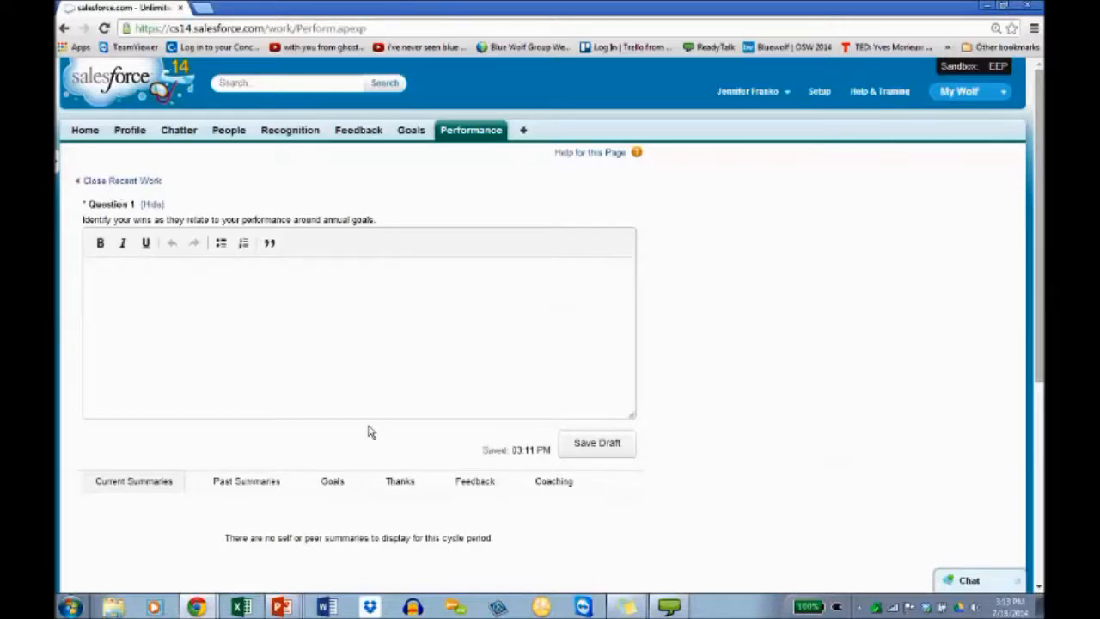
{"action": "left_click", "coordinate": [220, 482]}
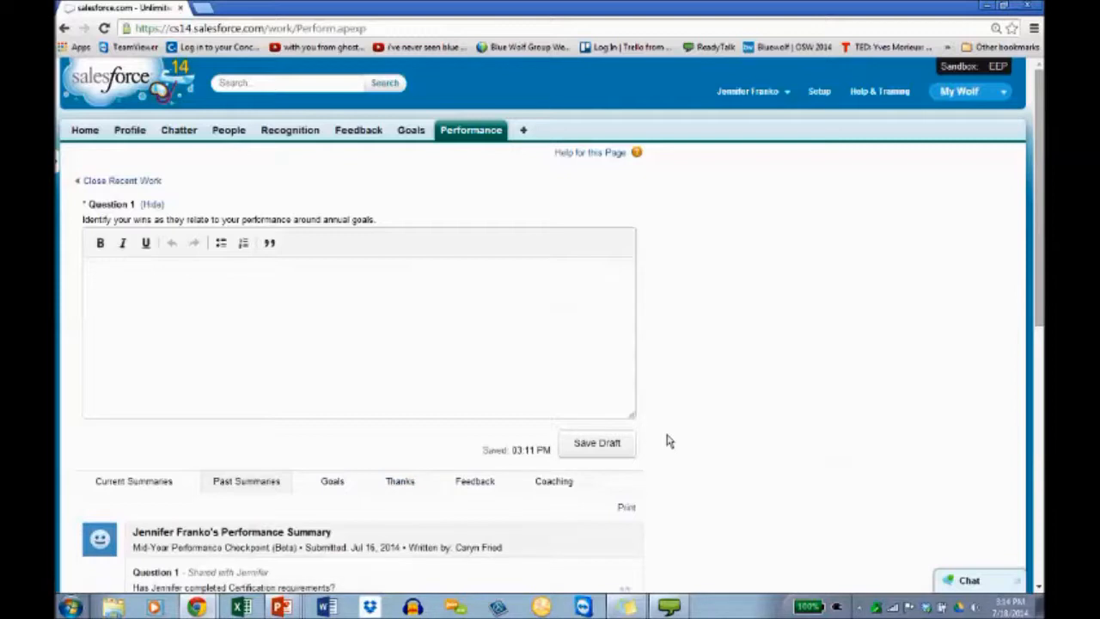
{"action": "left_click", "coordinate": [341, 486]}
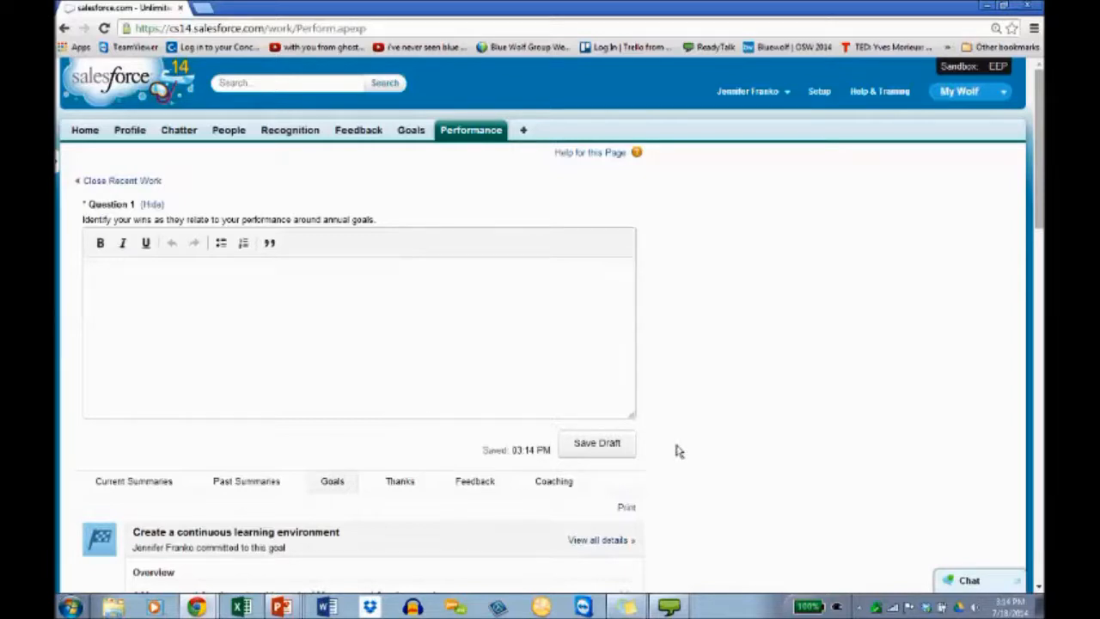
Expand the Launch My Wolf Phase 3 goal, add its overview as a reference to the Question 1 answer, and place the cursor below the reference's title
{"action": "scroll", "coordinate": [677, 451], "scroll_direction": "down", "scroll_amount": 1}
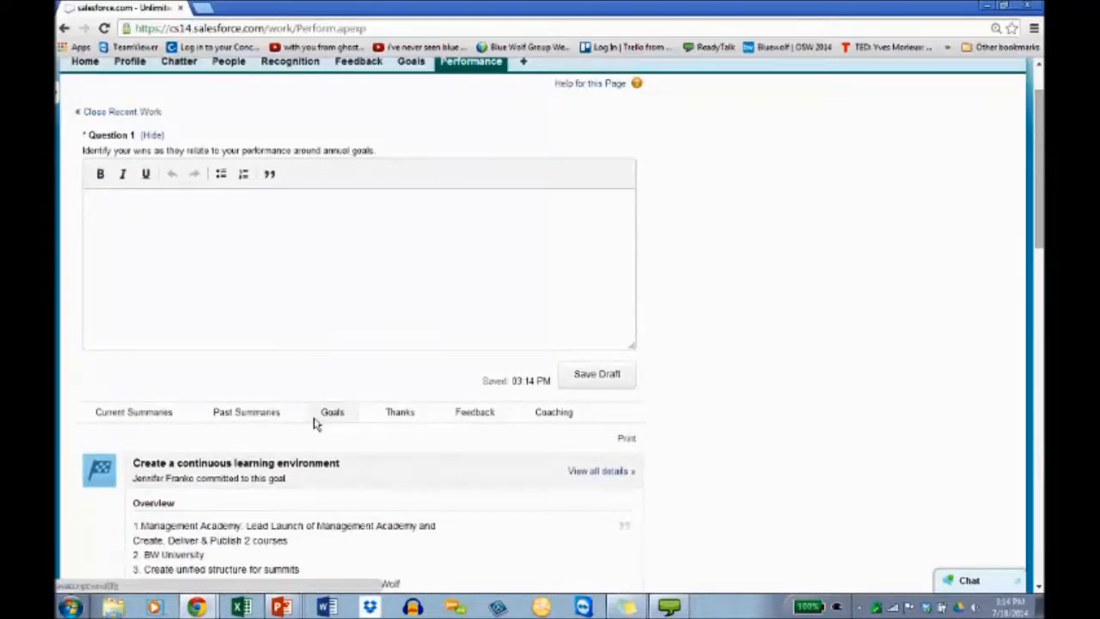
{"action": "scroll", "coordinate": [730, 430], "scroll_direction": "down", "scroll_amount": 2}
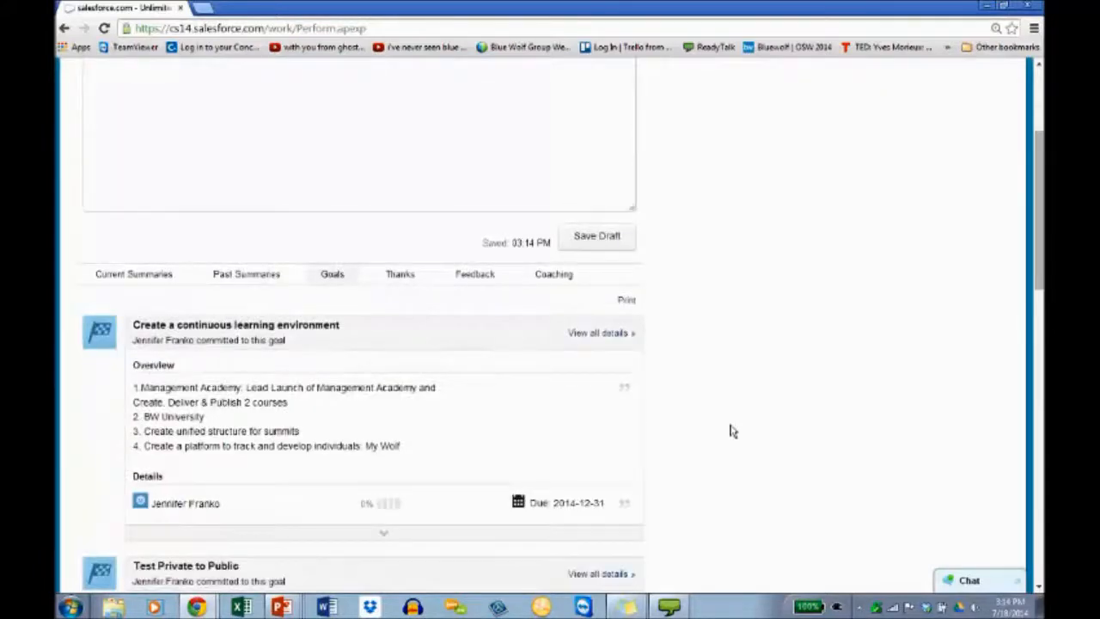
{"action": "scroll", "coordinate": [730, 431], "scroll_direction": "down", "scroll_amount": 4}
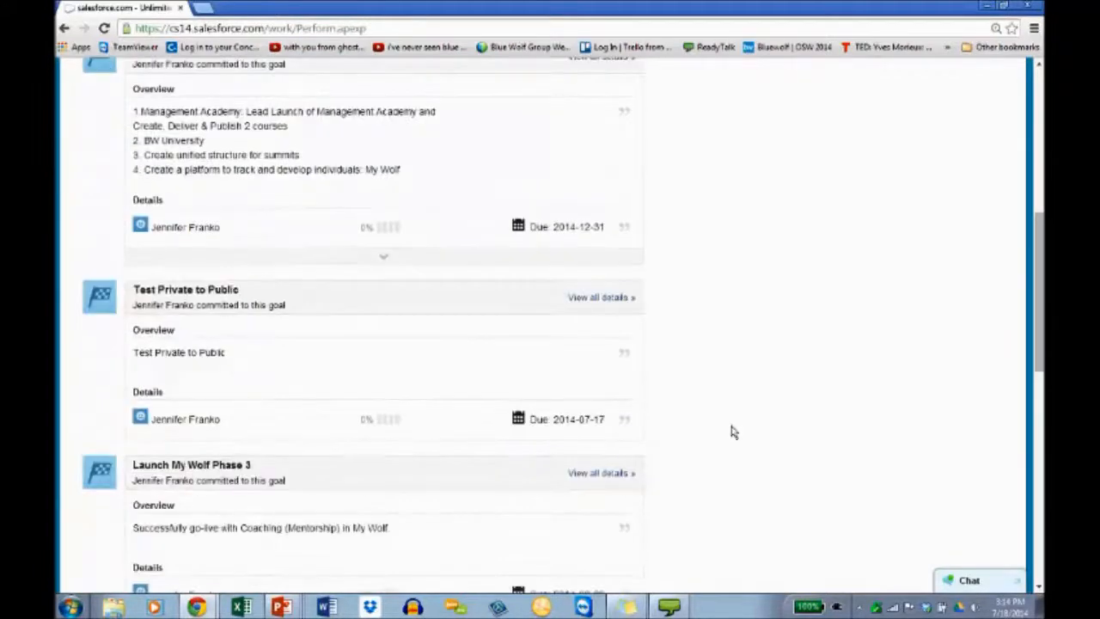
{"action": "scroll", "coordinate": [731, 432], "scroll_direction": "down", "scroll_amount": 4}
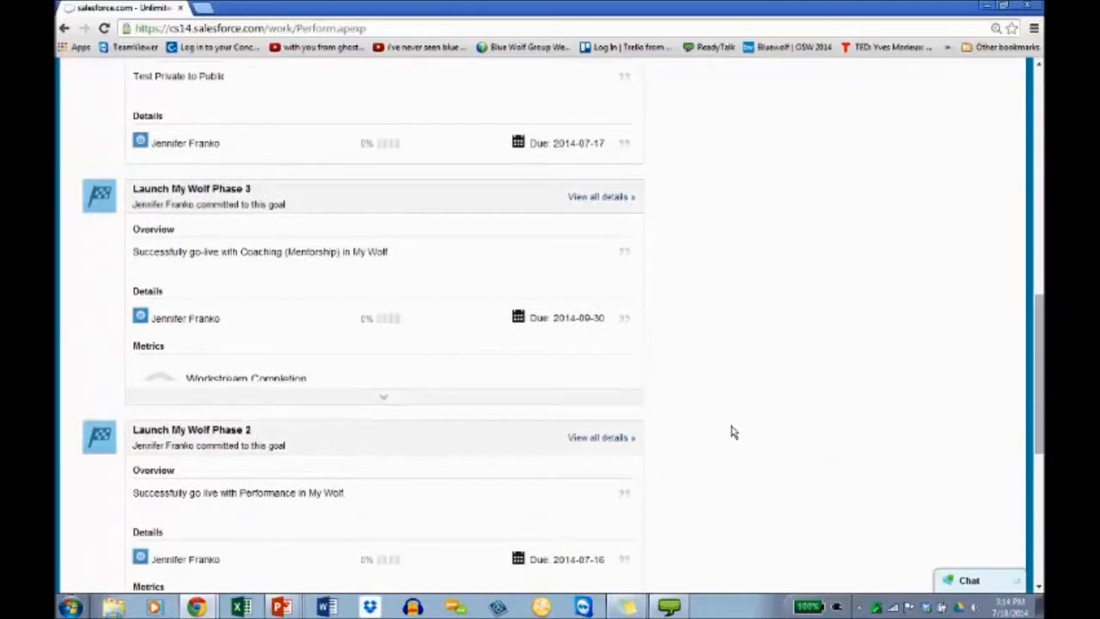
{"action": "scroll", "coordinate": [733, 433], "scroll_direction": "down", "scroll_amount": 1}
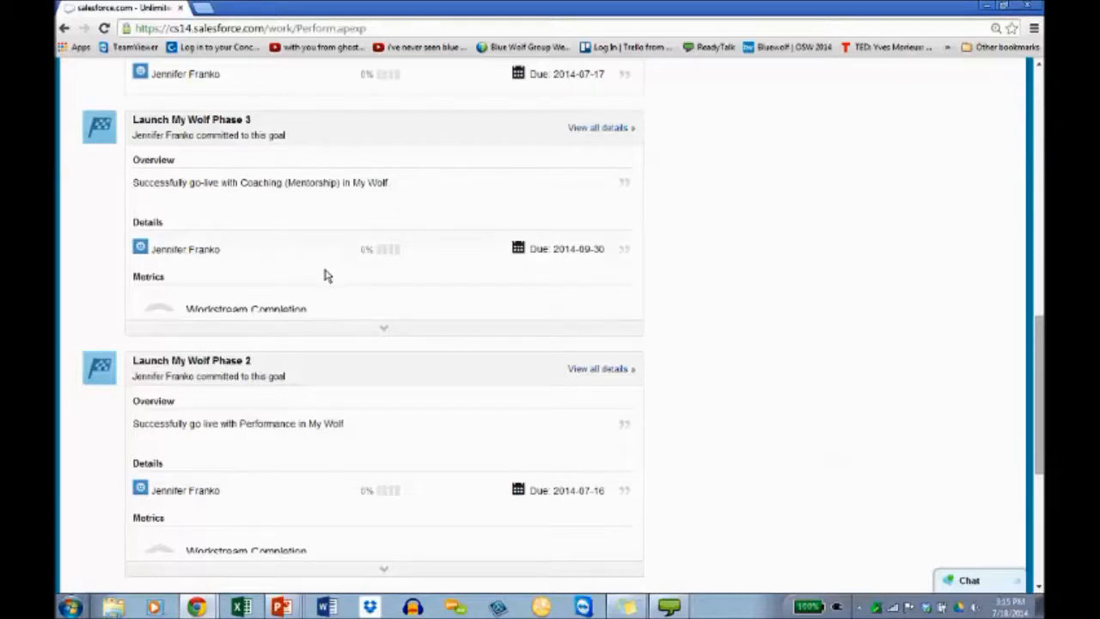
{"action": "left_click", "coordinate": [384, 332]}
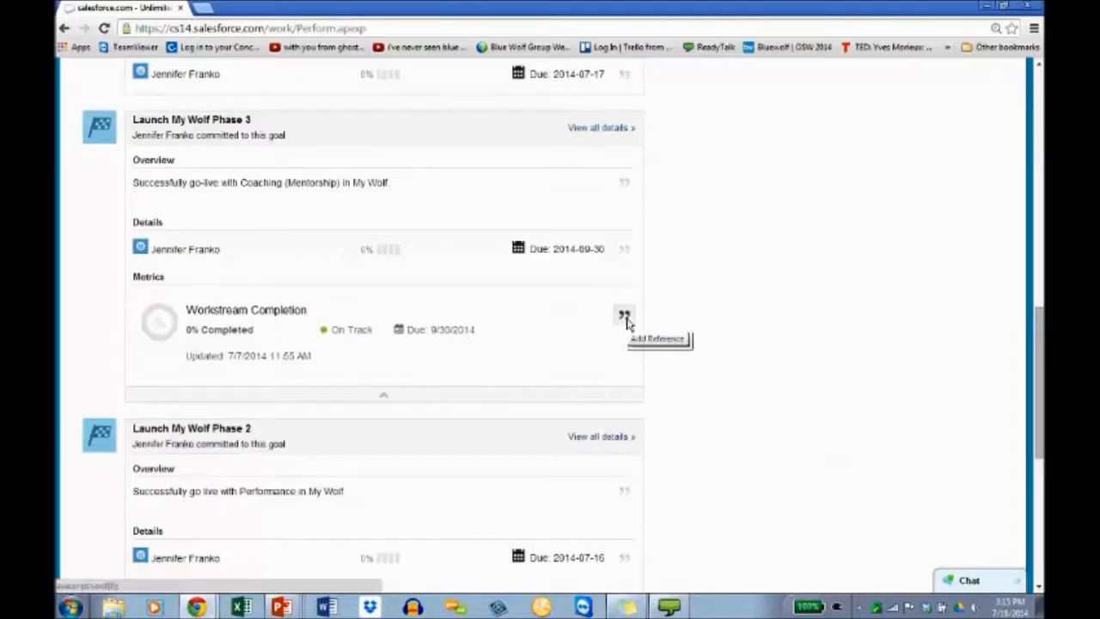
{"action": "left_click", "coordinate": [624, 185]}
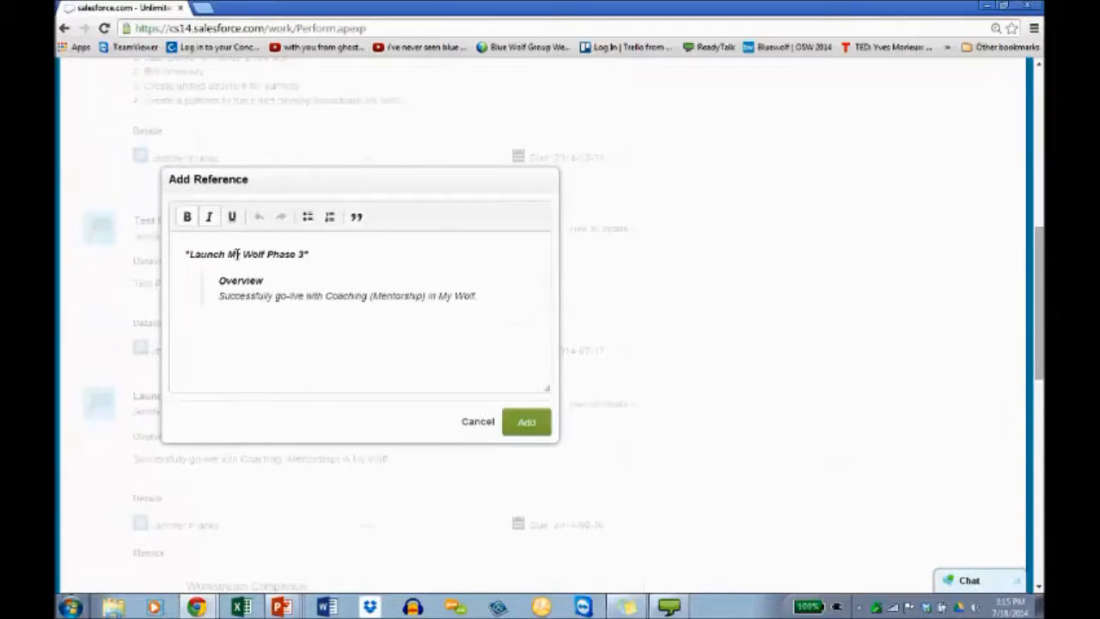
{"action": "left_click", "coordinate": [527, 423]}
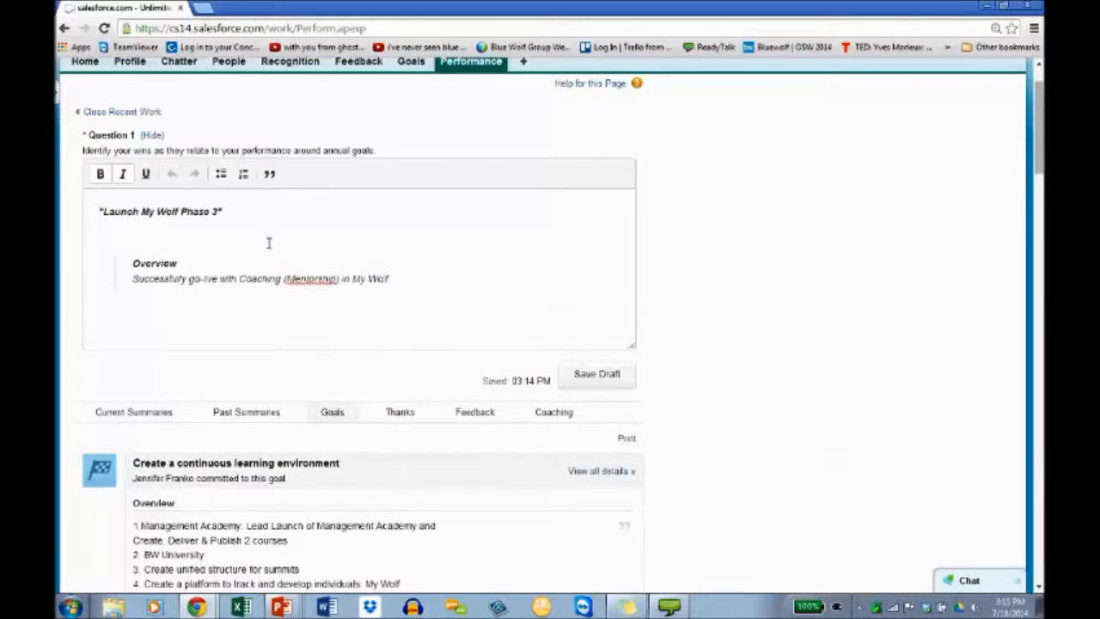
{"action": "left_click", "coordinate": [264, 236]}
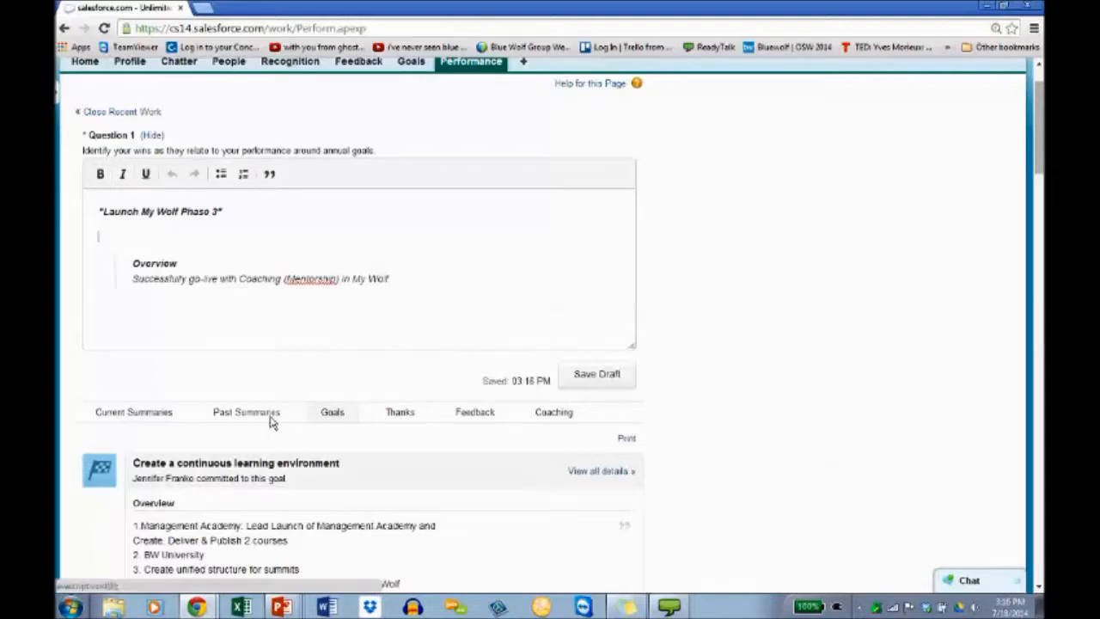
Examine the current summaries and the past summaries in the recent work for Question 1
{"action": "left_click", "coordinate": [170, 417]}
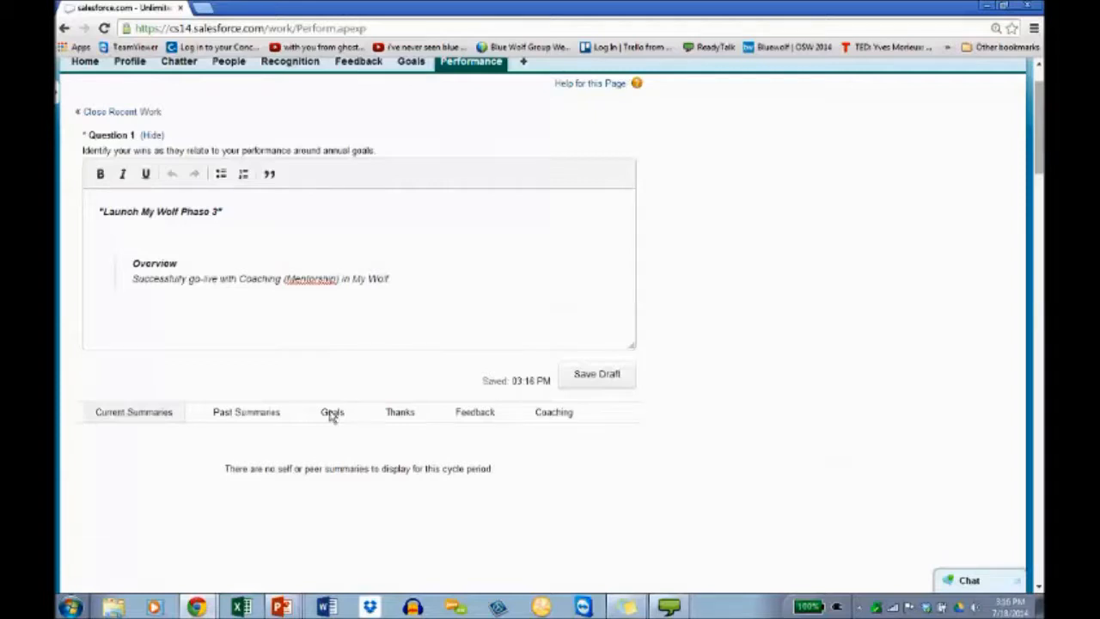
{"action": "left_click", "coordinate": [258, 414]}
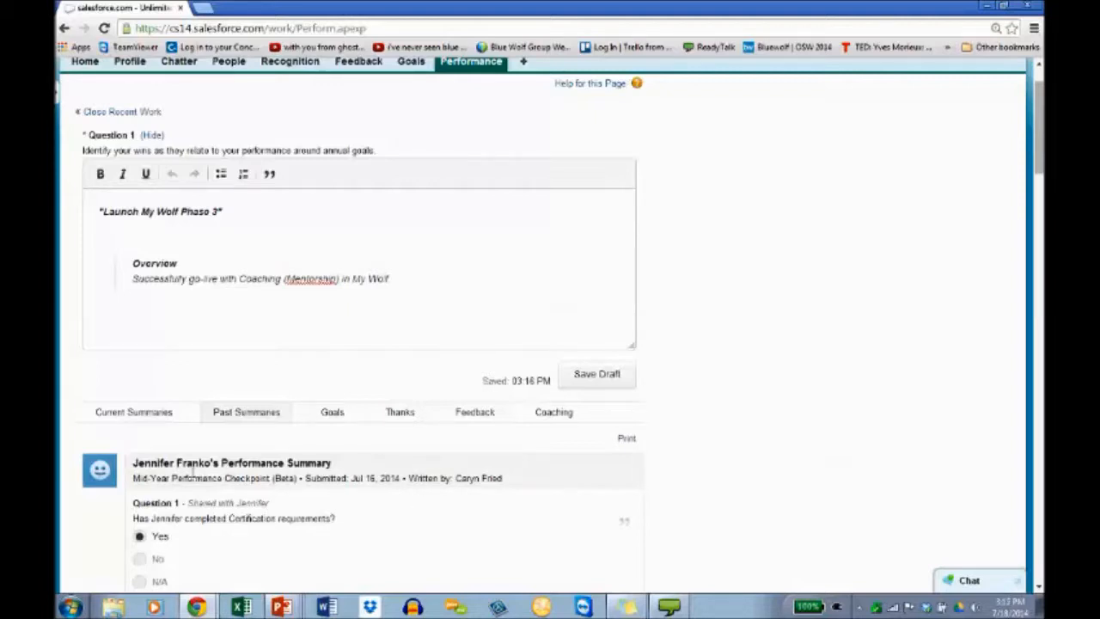
{"action": "scroll", "coordinate": [754, 495], "scroll_direction": "down", "scroll_amount": 3}
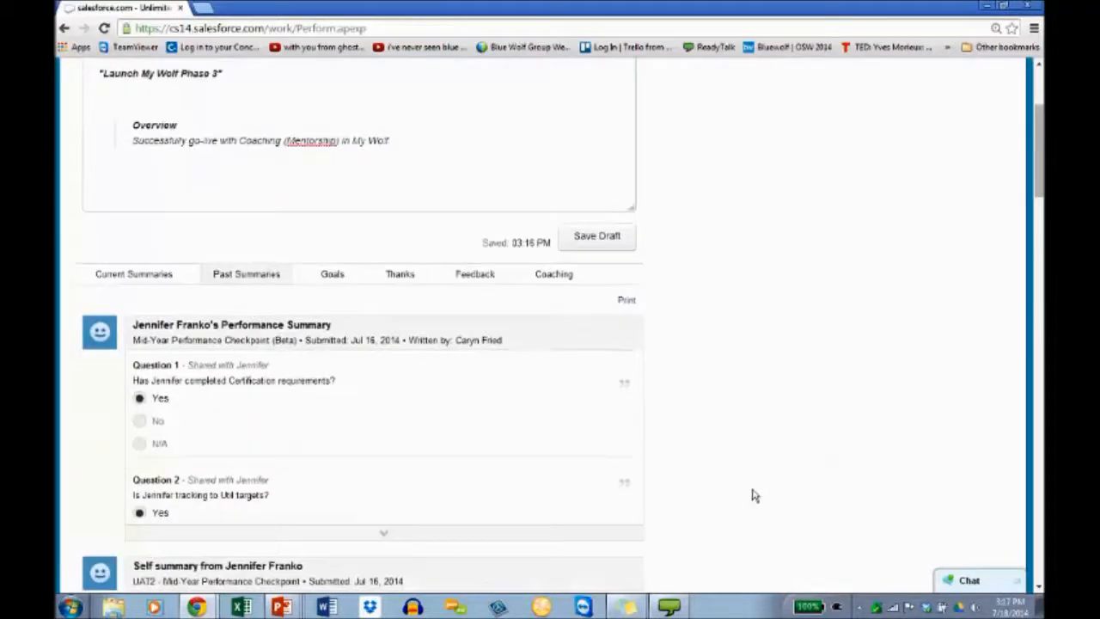
{"action": "scroll", "coordinate": [754, 494], "scroll_direction": "down", "scroll_amount": 5}
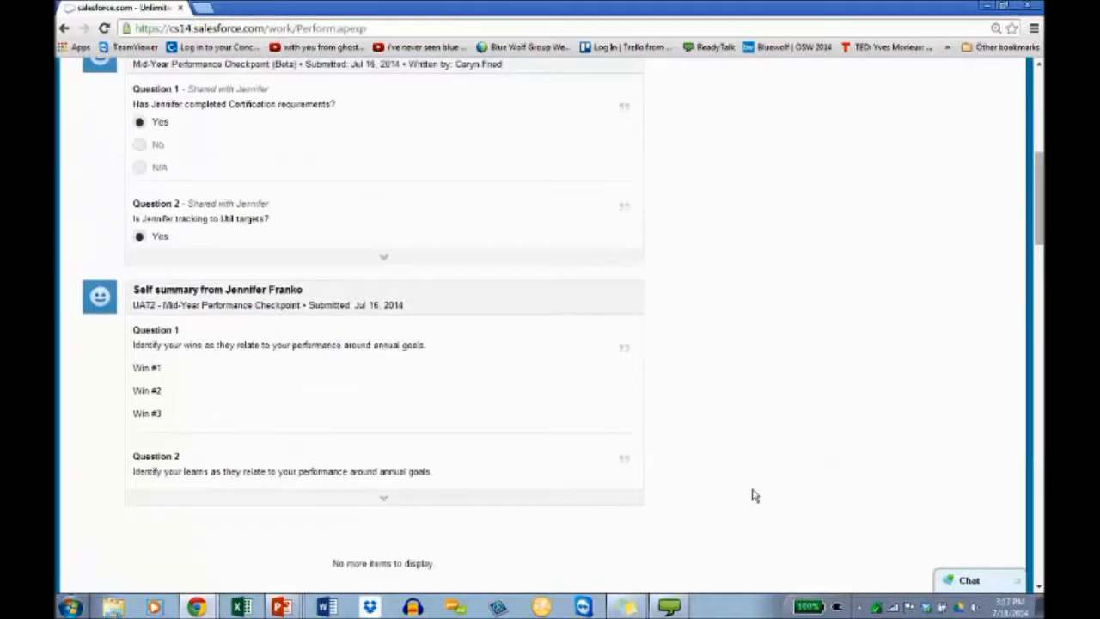
{"action": "scroll", "coordinate": [754, 495], "scroll_direction": "down", "scroll_amount": 3}
{"action": "scroll", "coordinate": [753, 496], "scroll_direction": "up", "scroll_amount": 5}
{"action": "scroll", "coordinate": [754, 496], "scroll_direction": "up", "scroll_amount": 3}
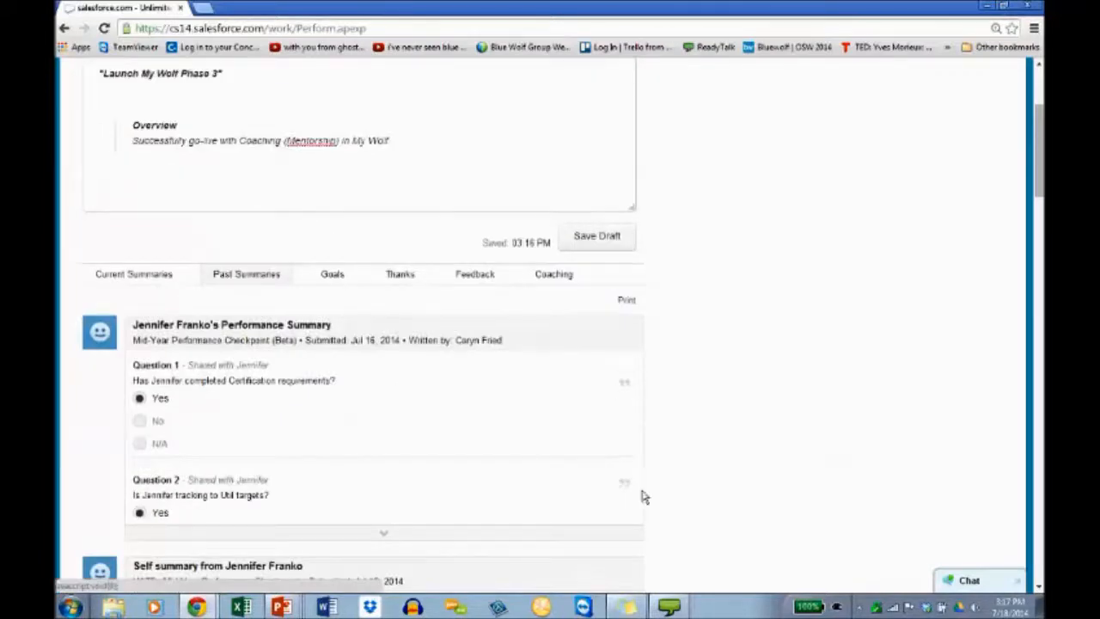
{"action": "scroll", "coordinate": [621, 558], "scroll_direction": "down", "scroll_amount": 1}
{"action": "scroll", "coordinate": [621, 563], "scroll_direction": "up", "scroll_amount": 4}
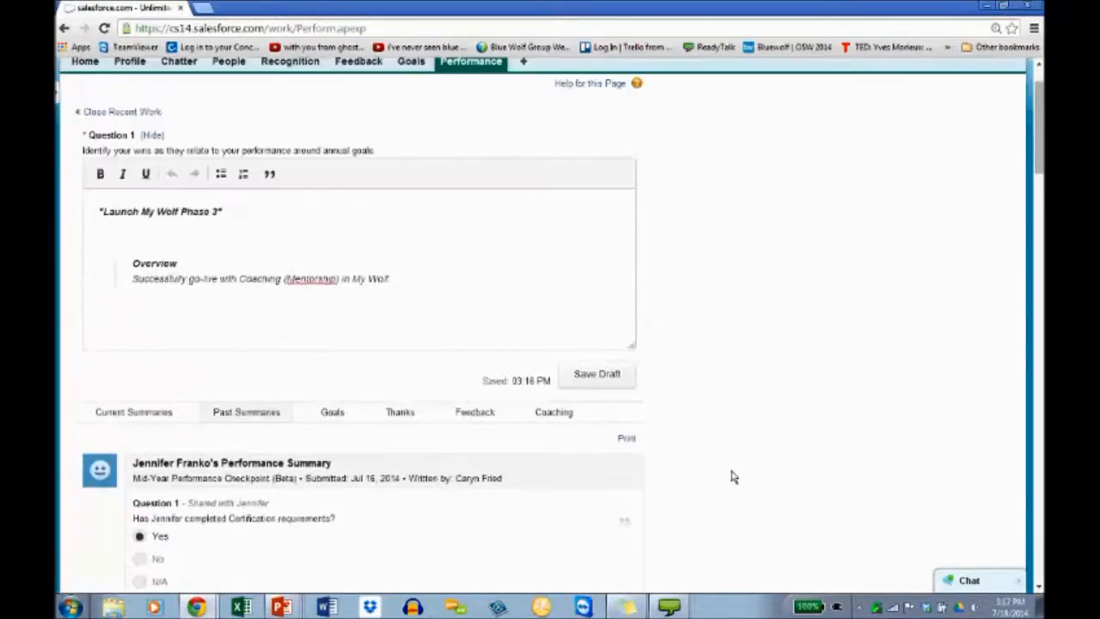
{"action": "scroll", "coordinate": [733, 477], "scroll_direction": "up", "scroll_amount": 1}
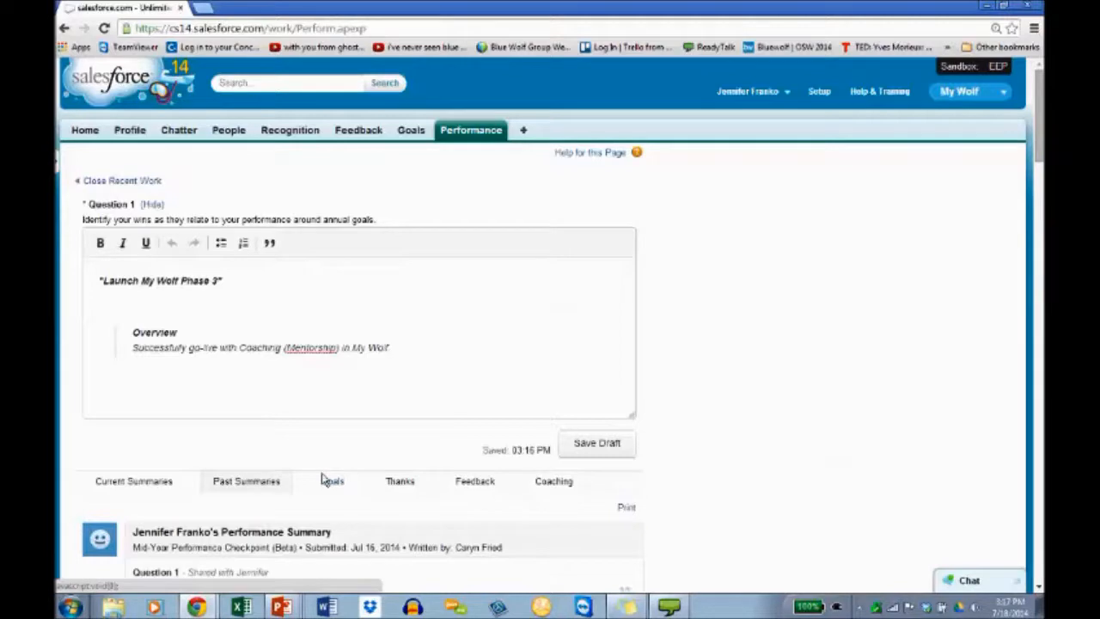
View the thanks received in the recent work for Question 1
{"action": "left_click", "coordinate": [397, 482]}
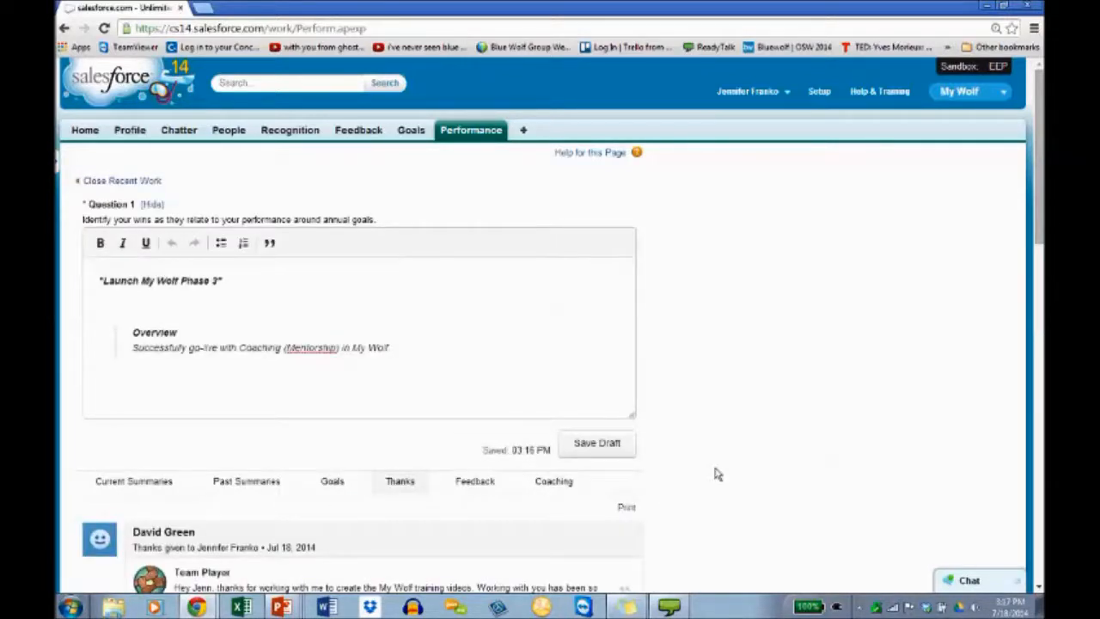
{"action": "scroll", "coordinate": [717, 474], "scroll_direction": "down", "scroll_amount": 2}
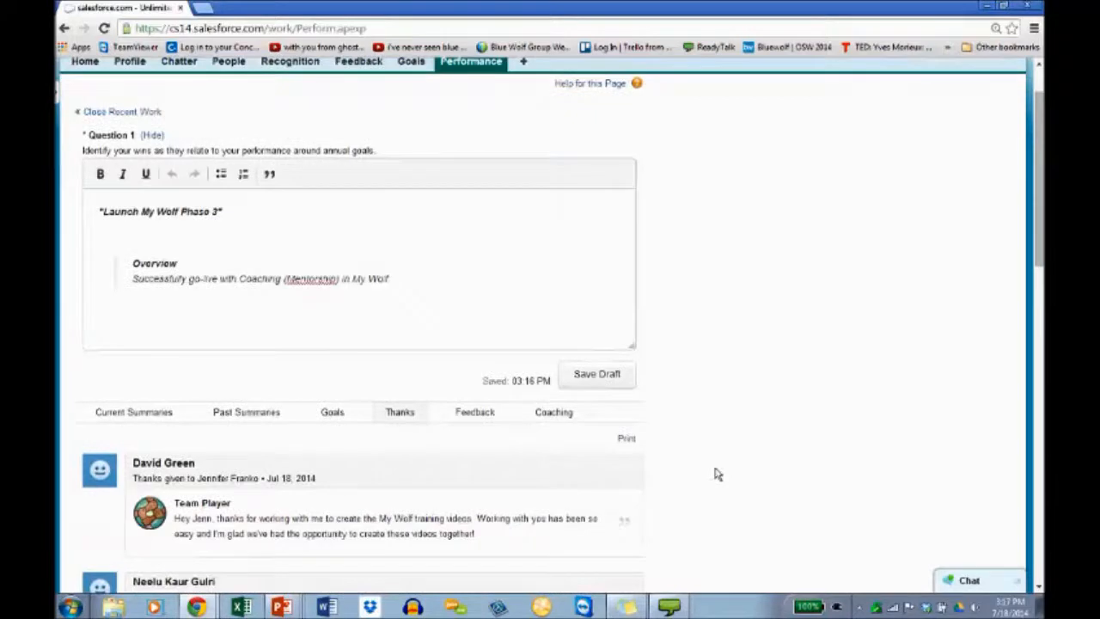
{"action": "scroll", "coordinate": [718, 474], "scroll_direction": "down", "scroll_amount": 2}
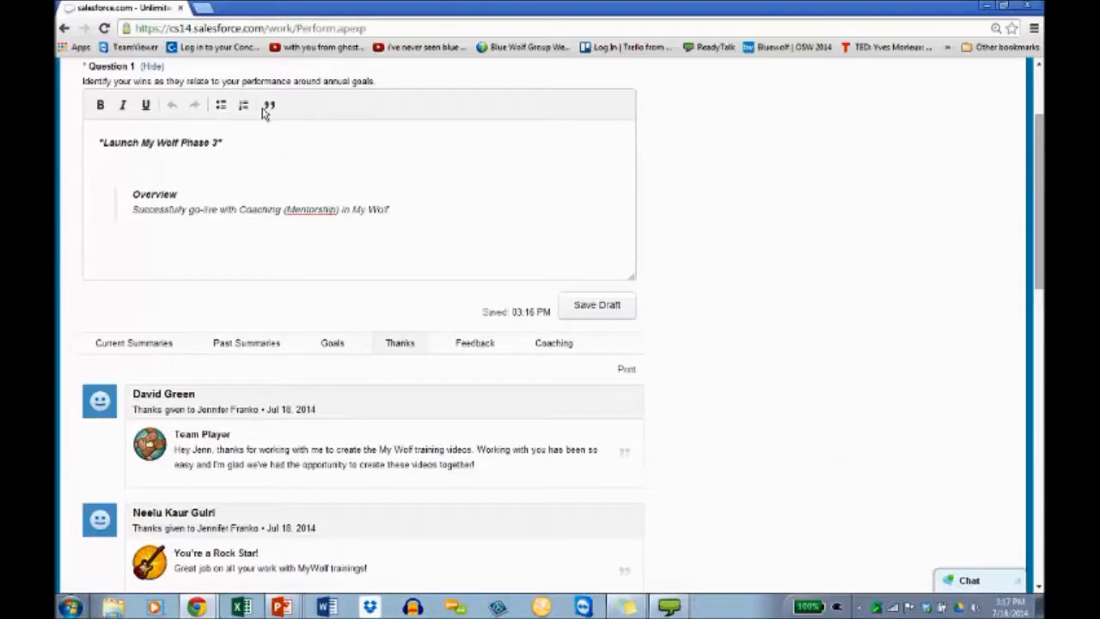
Add the first feedback entry about the launch of My Wolf as a reference to the Question 1 answer
{"action": "left_click", "coordinate": [440, 348]}
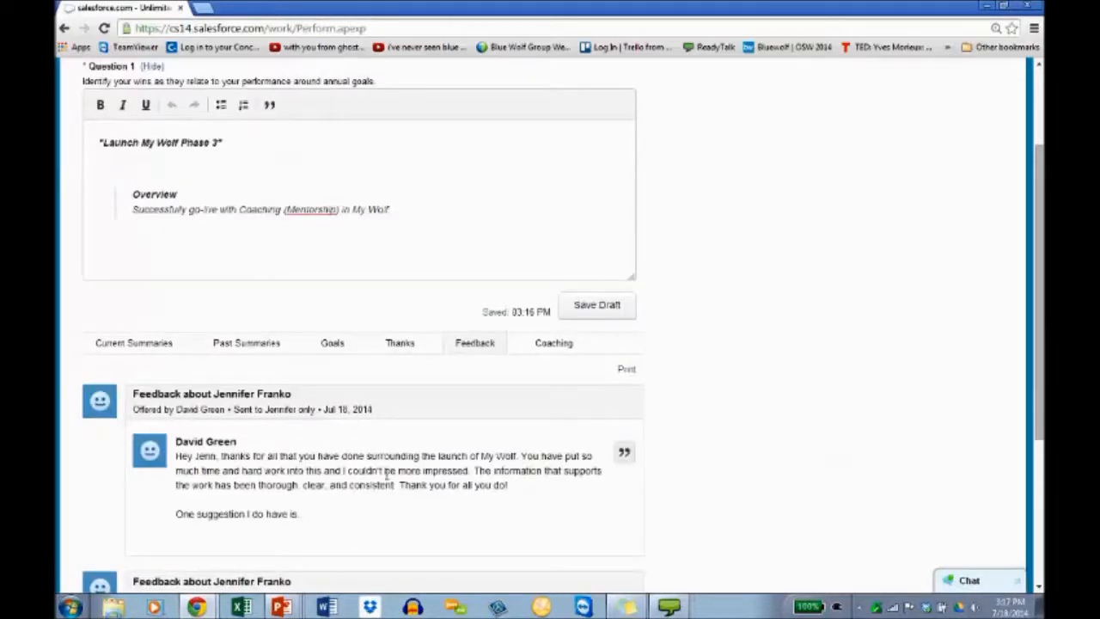
{"action": "left_click", "coordinate": [623, 455]}
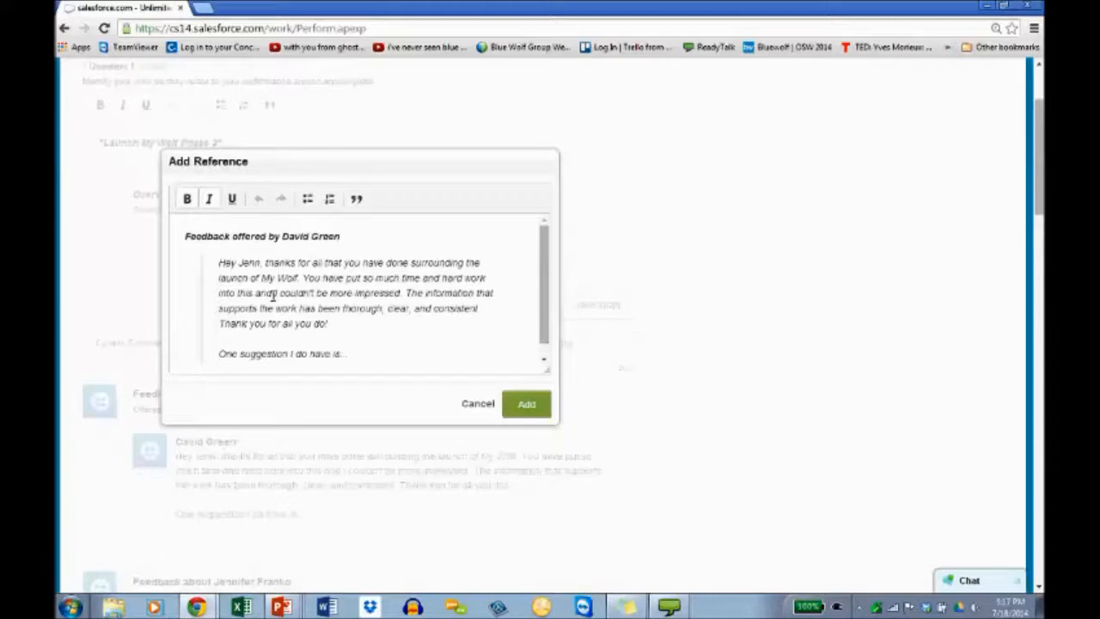
{"action": "left_click", "coordinate": [526, 403]}
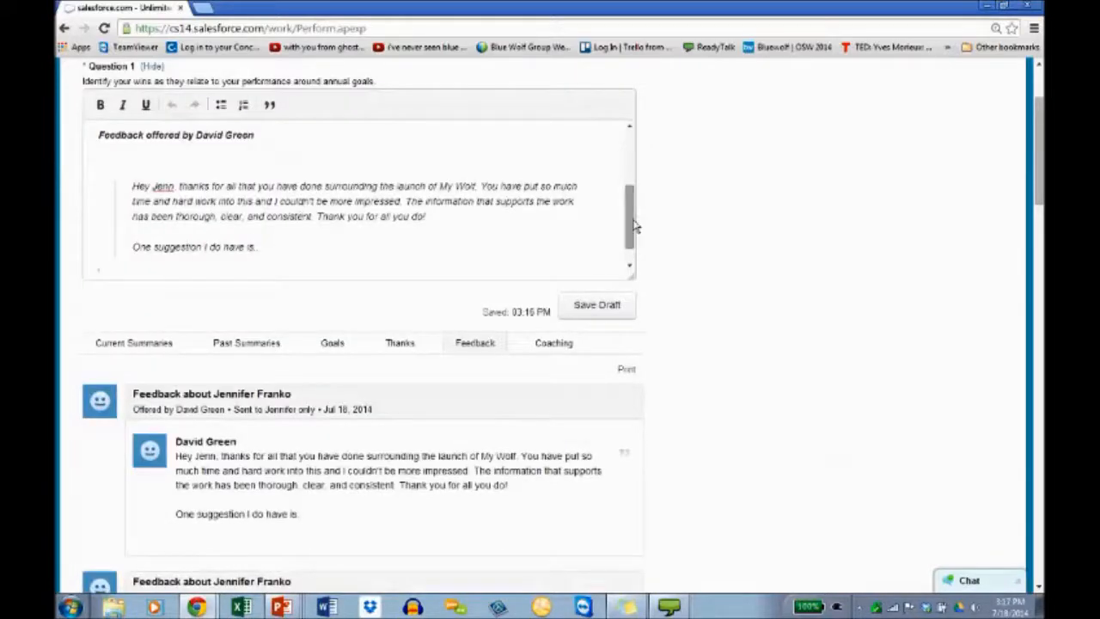
Review the goal and feedback references inserted in the Question 1 answer from beginning to end
{"action": "scroll", "coordinate": [632, 225], "scroll_direction": "up", "scroll_amount": 2}
{"action": "scroll", "coordinate": [632, 224], "scroll_direction": "up", "scroll_amount": 3}
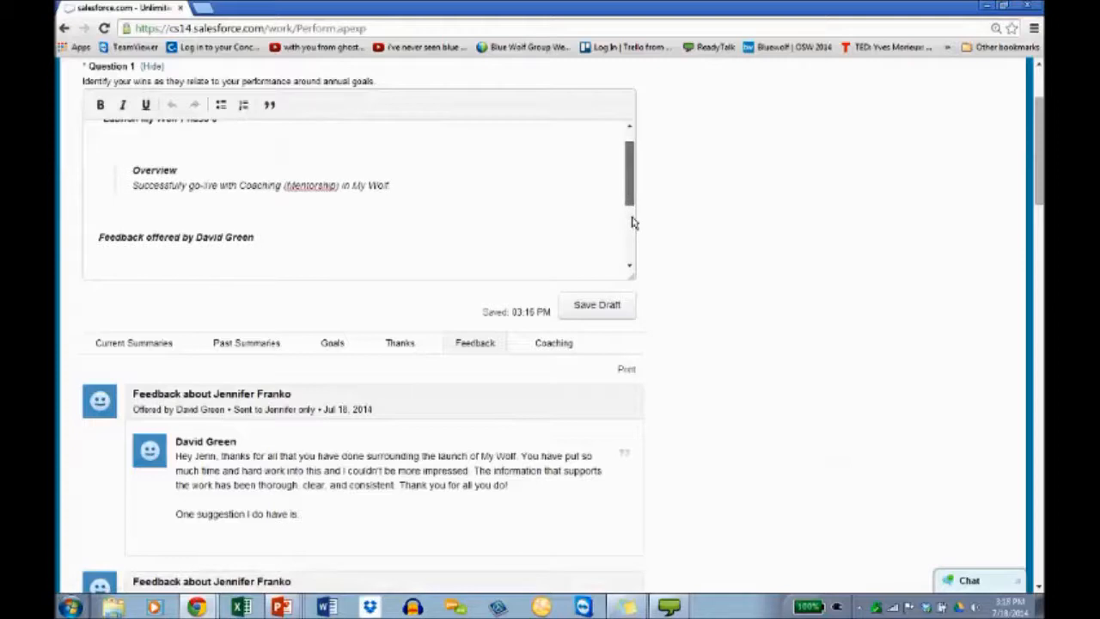
{"action": "left_click", "coordinate": [620, 163]}
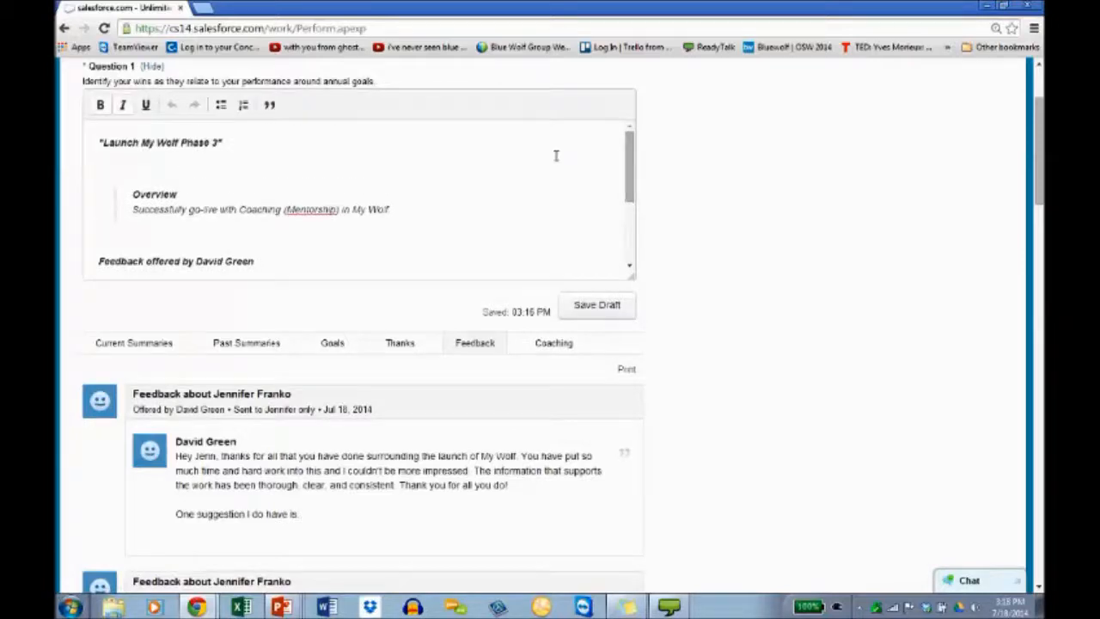
{"action": "scroll", "coordinate": [556, 156], "scroll_direction": "down", "scroll_amount": 3}
{"action": "triple_click", "coordinate": [275, 180]}
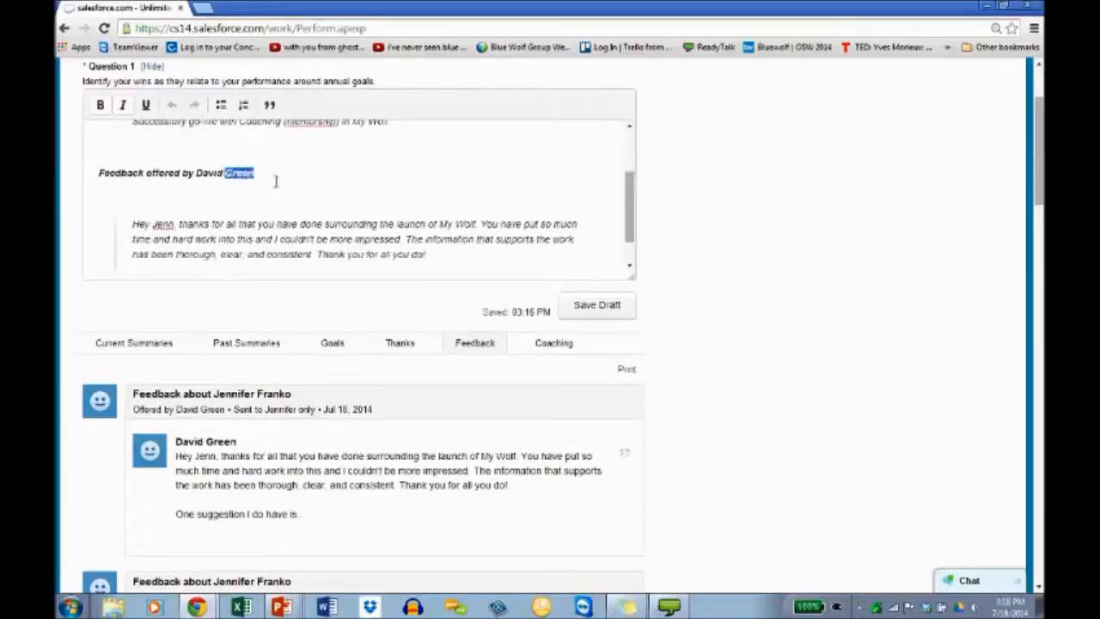
{"action": "left_click", "coordinate": [350, 187]}
{"action": "left_click_drag", "start_coordinate": [629, 238], "coordinate": [630, 198]}
{"action": "scroll", "coordinate": [729, 201], "scroll_direction": "up", "scroll_amount": 2}
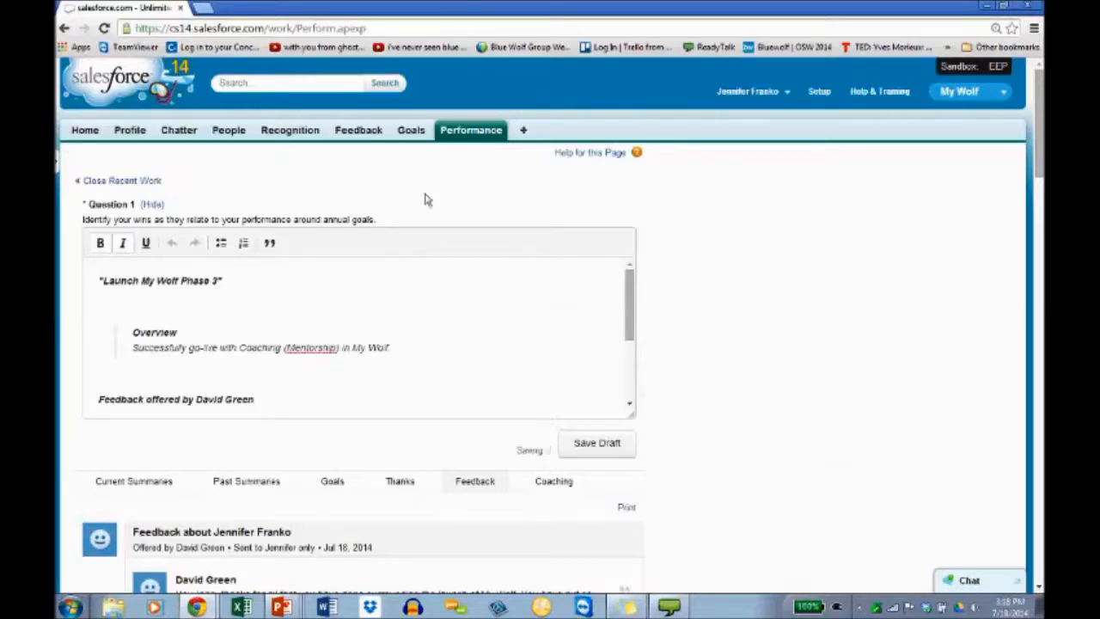
Close the recent work for Question 1 and delete the entire contents of the Question 1 answer
{"action": "left_click", "coordinate": [145, 182]}
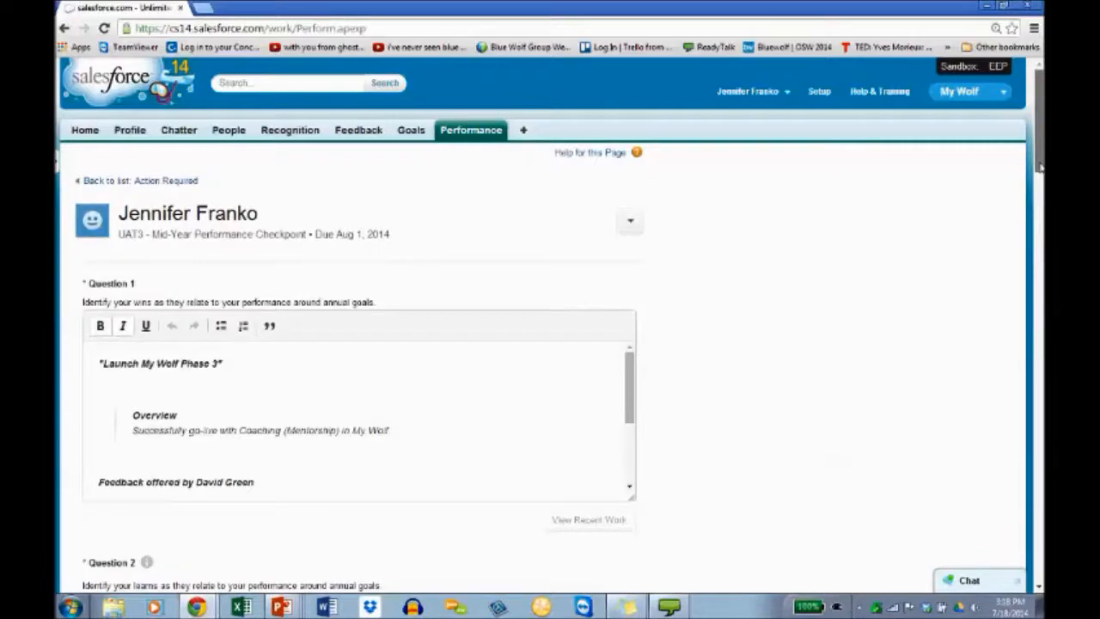
{"action": "left_click_drag", "start_coordinate": [1041, 167], "coordinate": [1041, 201]}
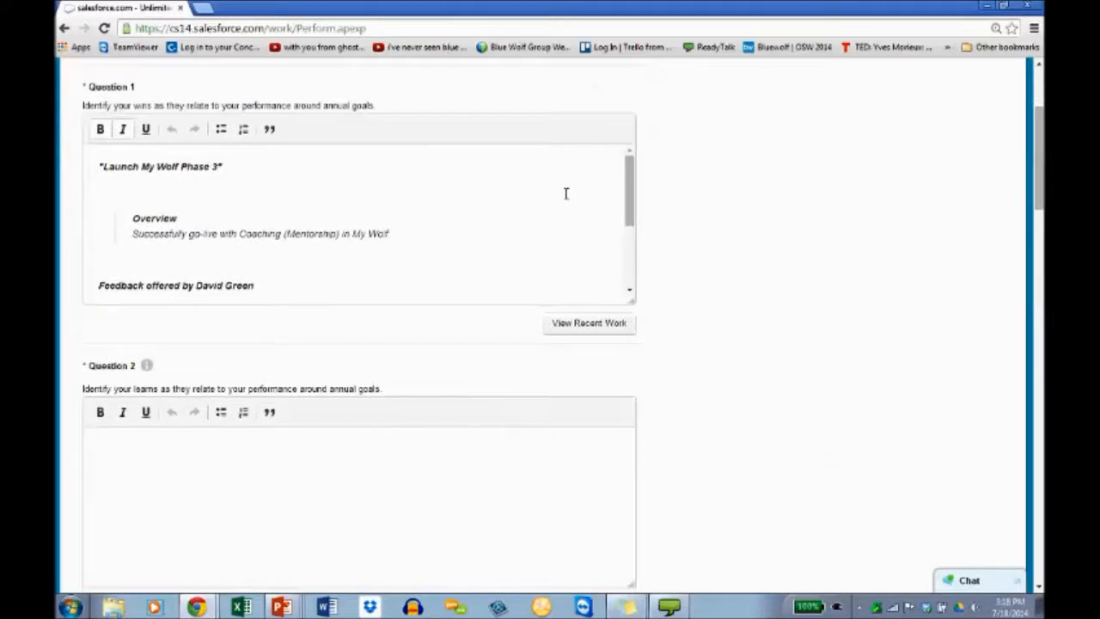
{"action": "left_click_drag", "start_coordinate": [102, 175], "coordinate": [372, 312]}
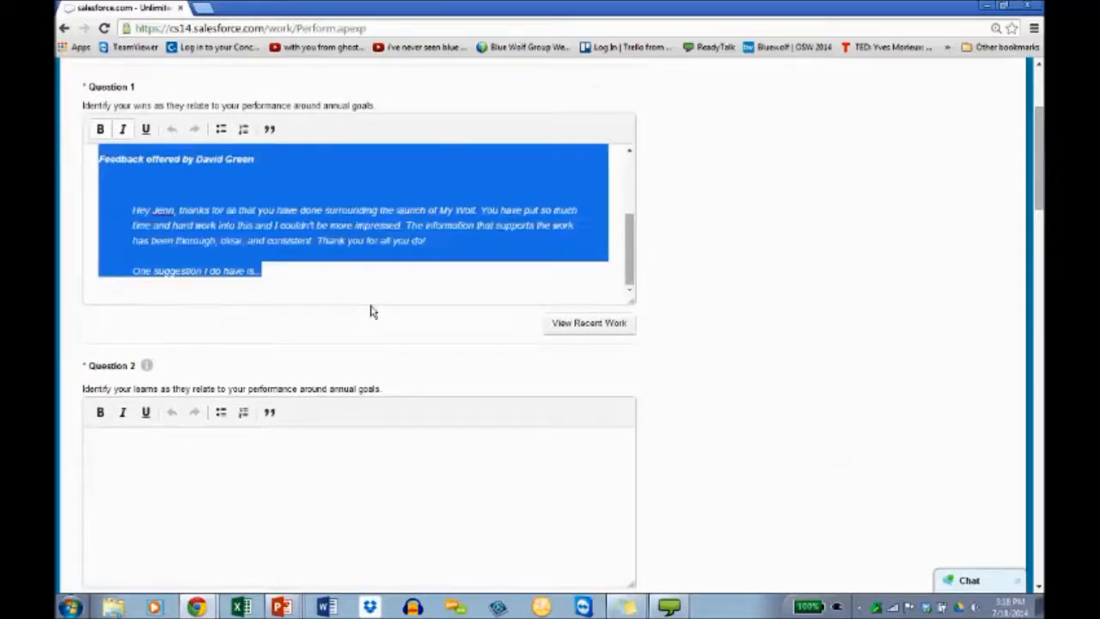
{"action": "key", "text": "Delete"}
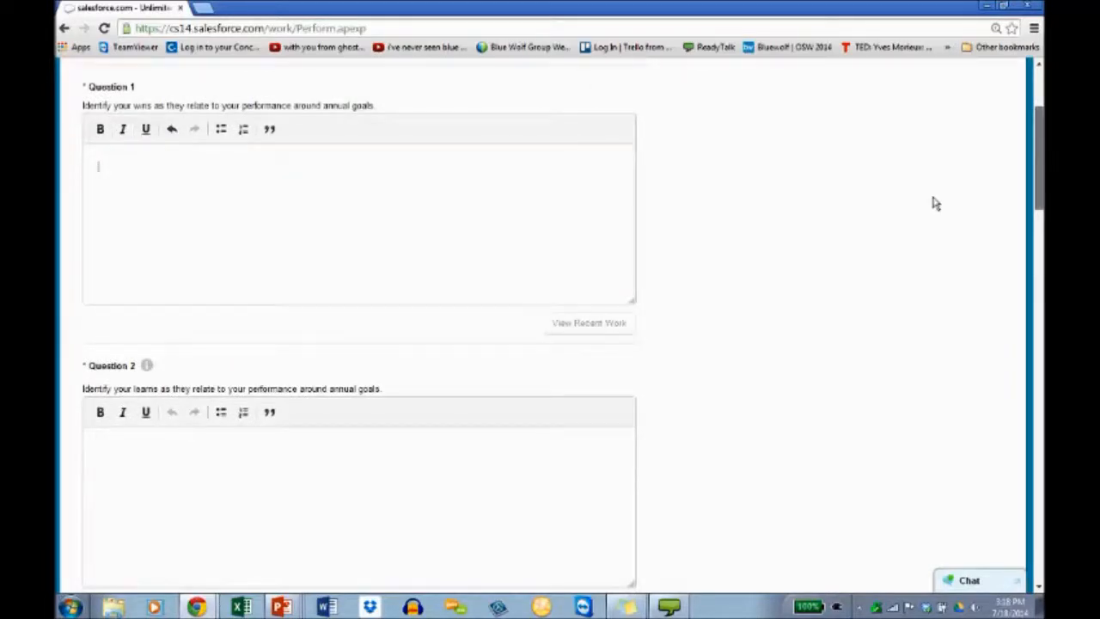
Examine the remaining questions, the privacy details and the draft and submission options at the end of the self summary
{"action": "scroll", "coordinate": [936, 202], "scroll_direction": "down", "scroll_amount": 8}
{"action": "scroll", "coordinate": [550, 326], "scroll_direction": "down", "scroll_amount": 10}
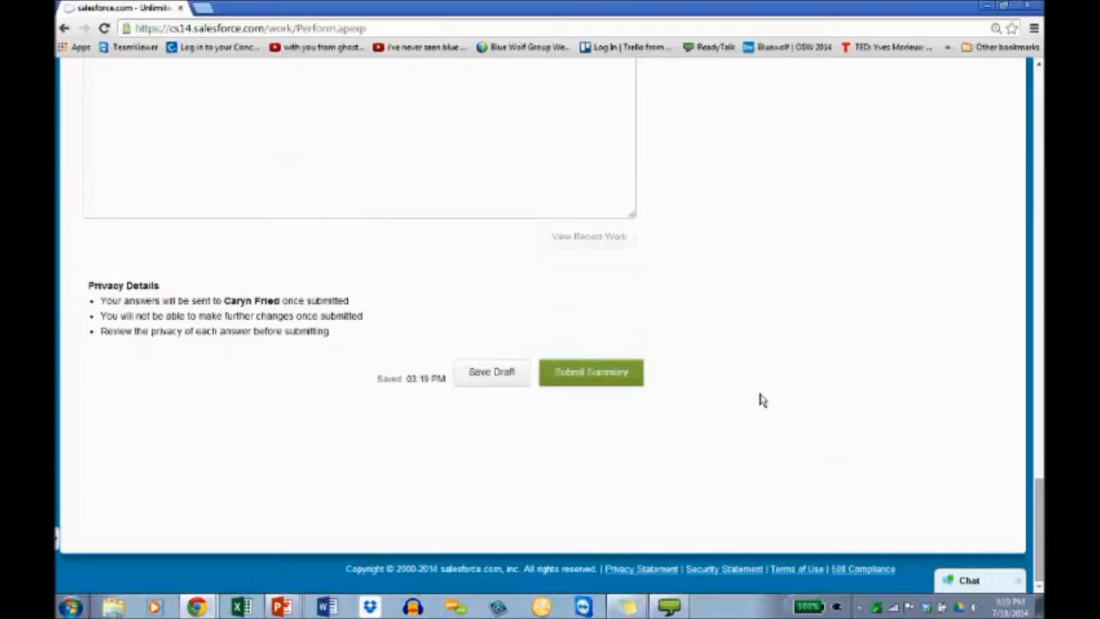
{"action": "scroll", "coordinate": [760, 399], "scroll_direction": "up", "scroll_amount": 3}
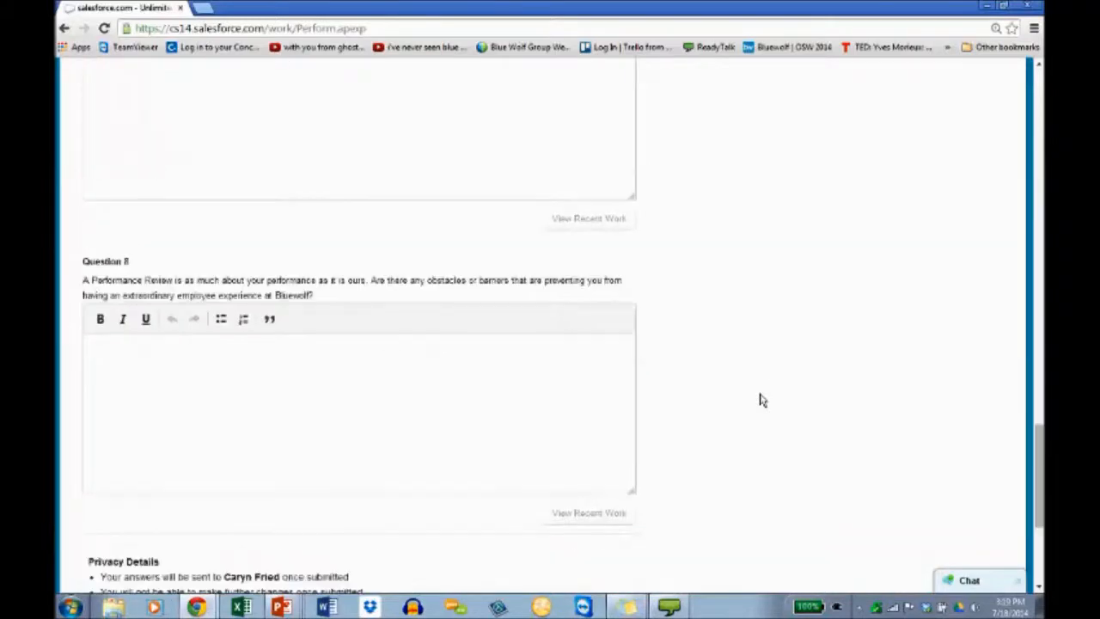
{"action": "scroll", "coordinate": [760, 400], "scroll_direction": "down", "scroll_amount": 2}
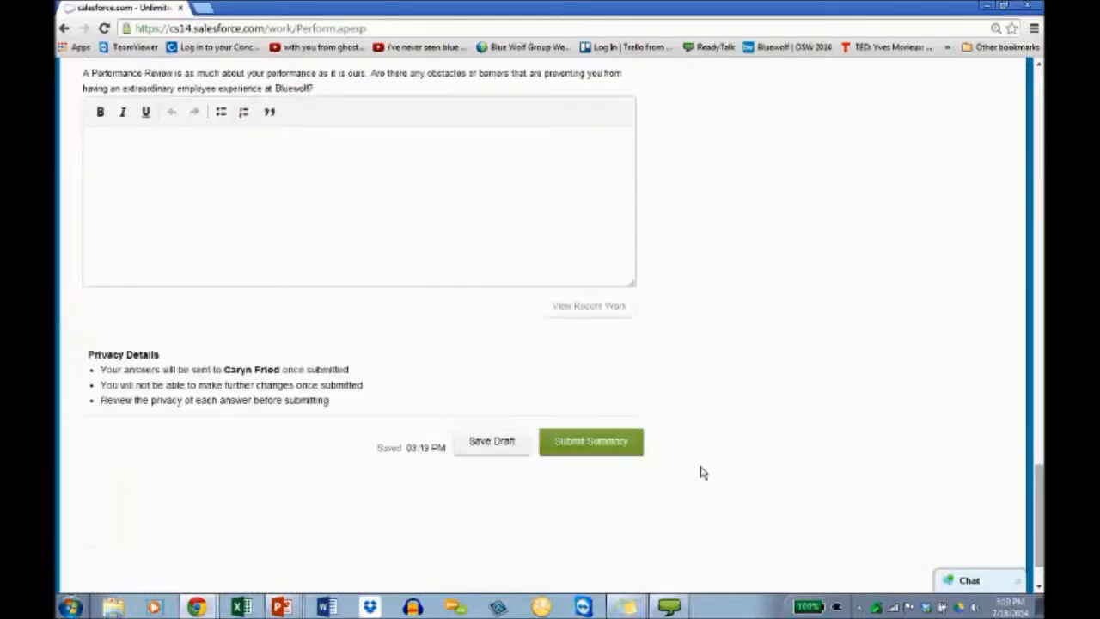
{"action": "key", "text": "alt+Tab"}
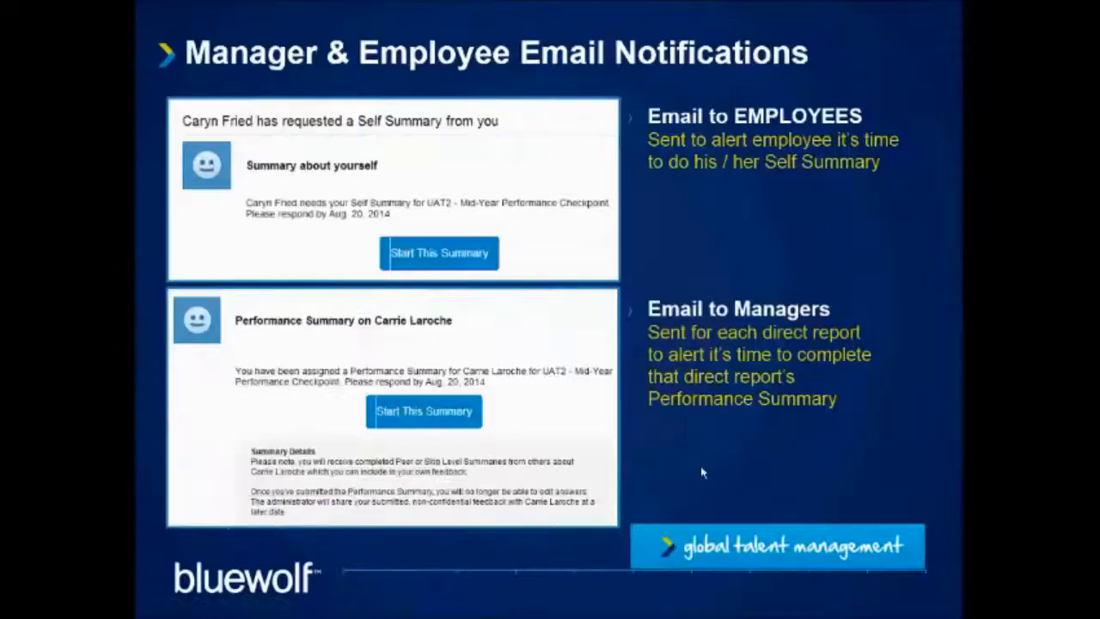
{"action": "left_click", "coordinate": [784, 389]}
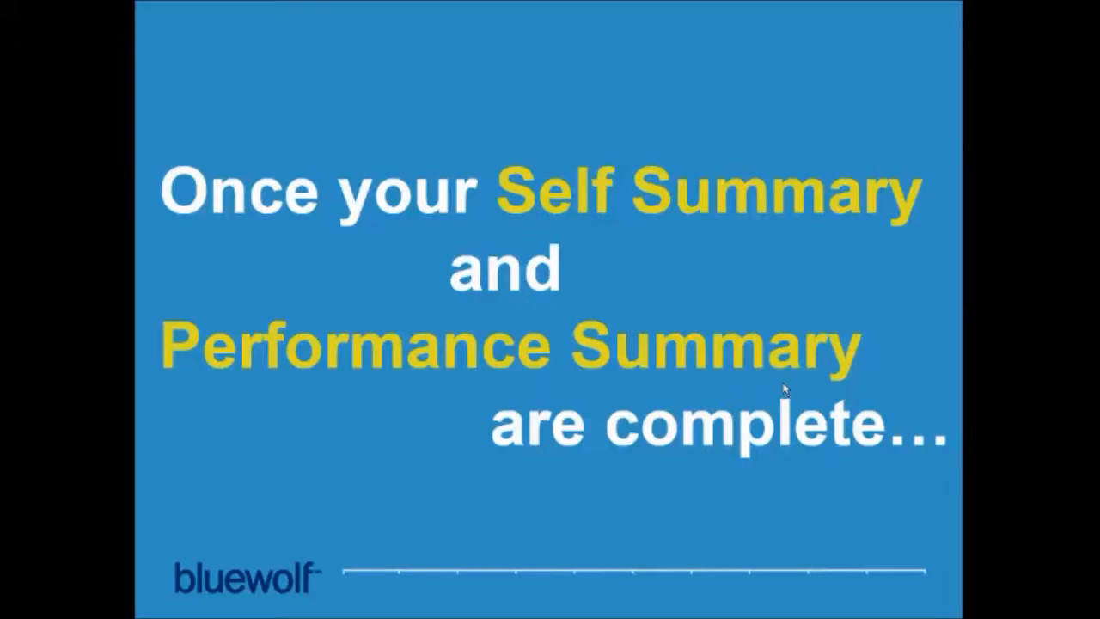
{"action": "left_click", "coordinate": [783, 389]}
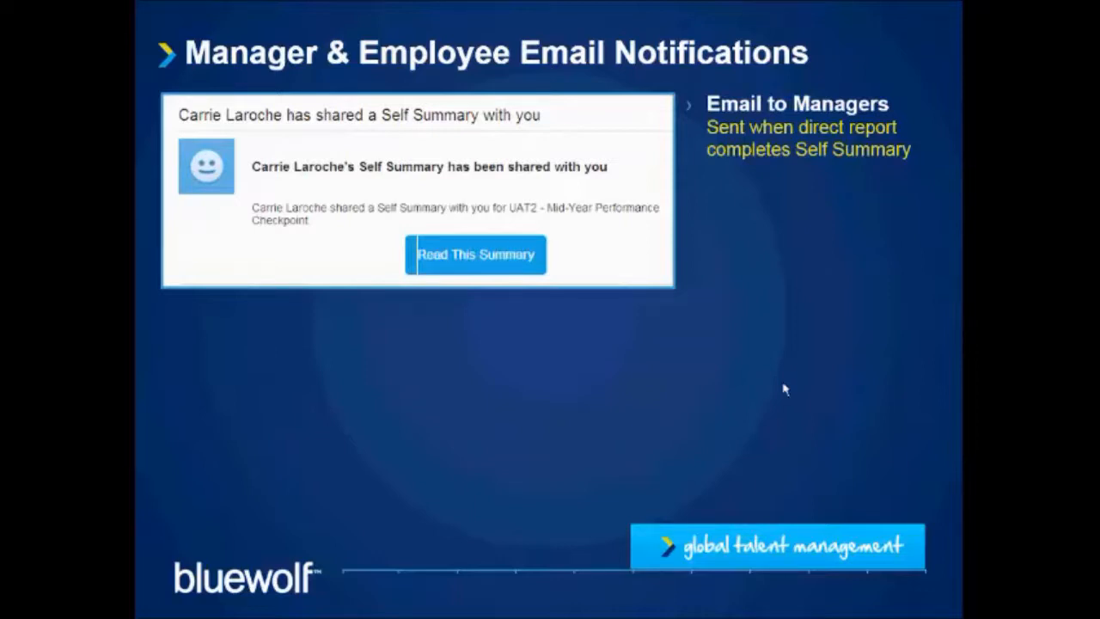
{"action": "left_click", "coordinate": [783, 390]}
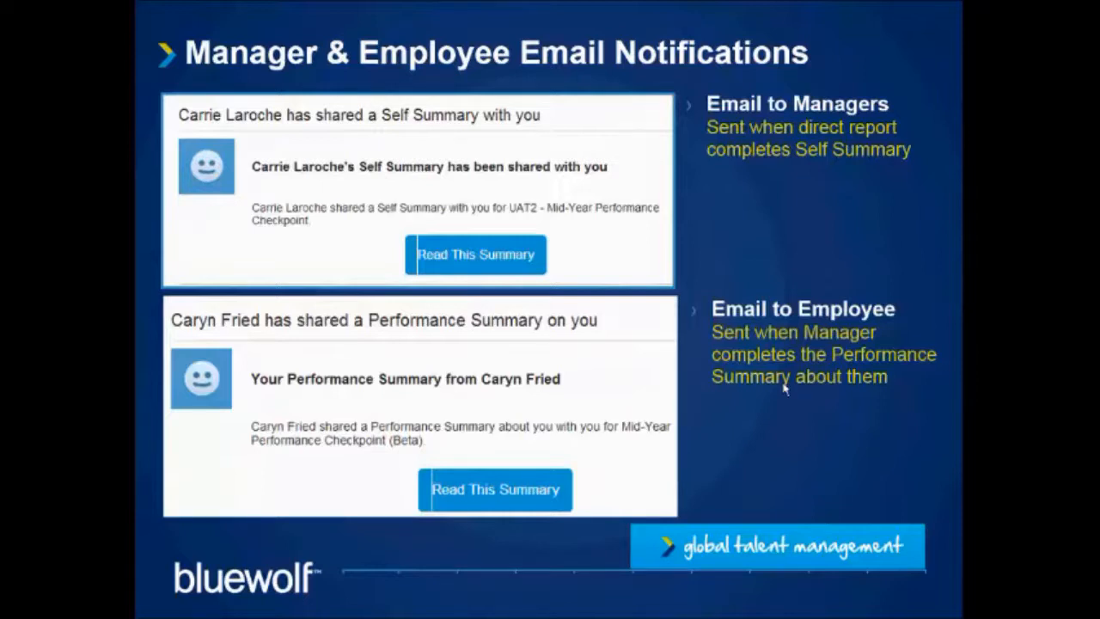
{"action": "left_click", "coordinate": [784, 388]}
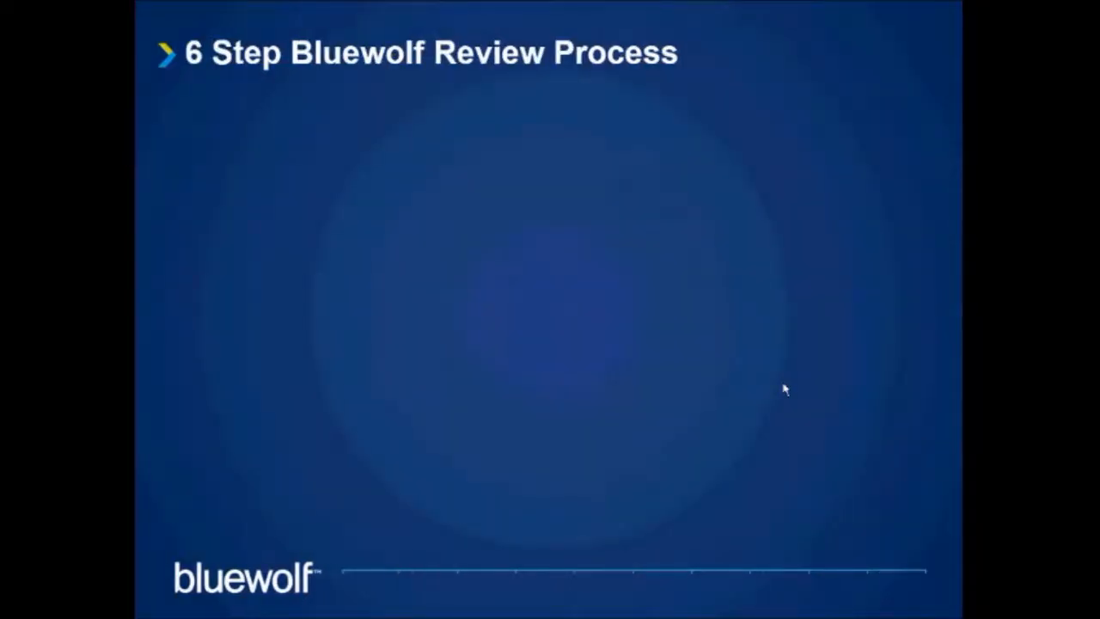
{"action": "left_click", "coordinate": [784, 388]}
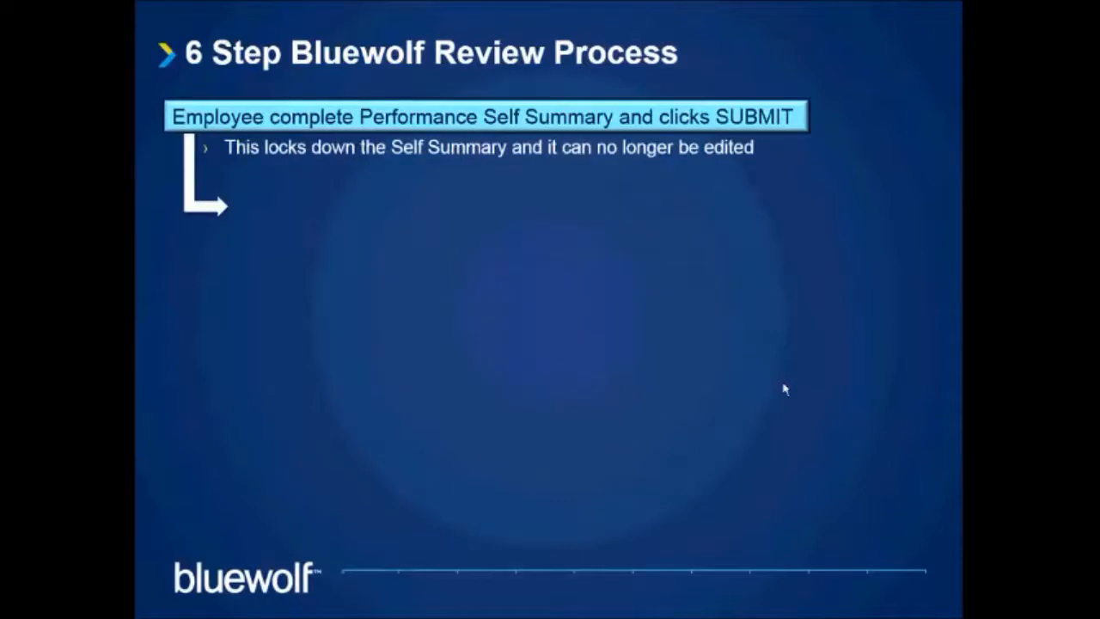